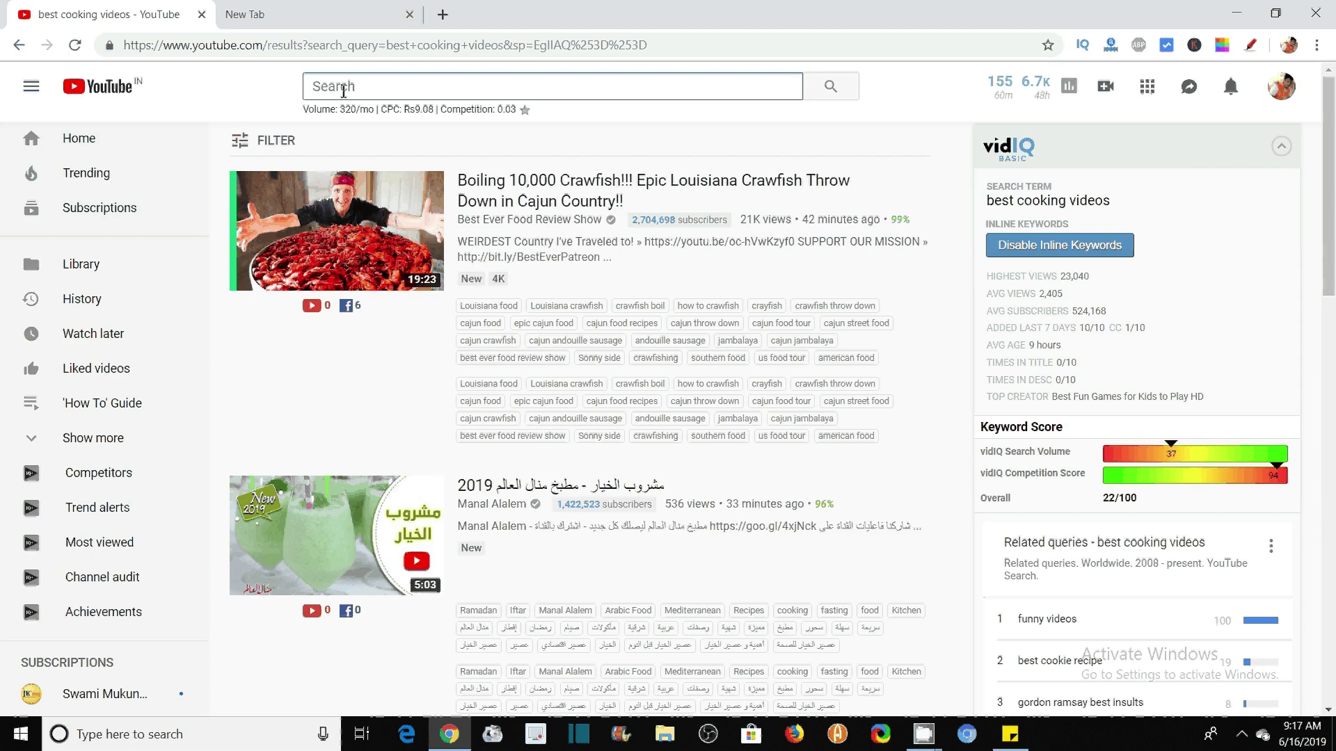
pyautogui.write('bes')
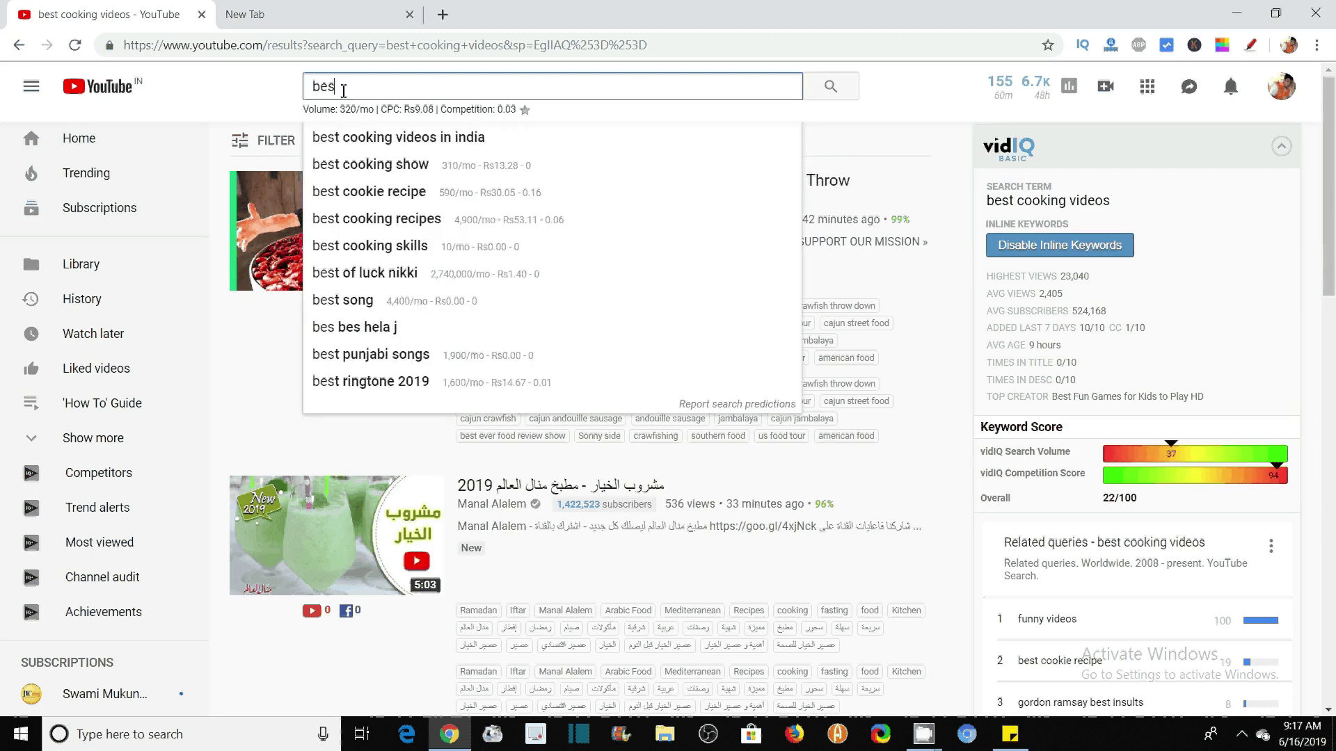
pyautogui.write('t dan')
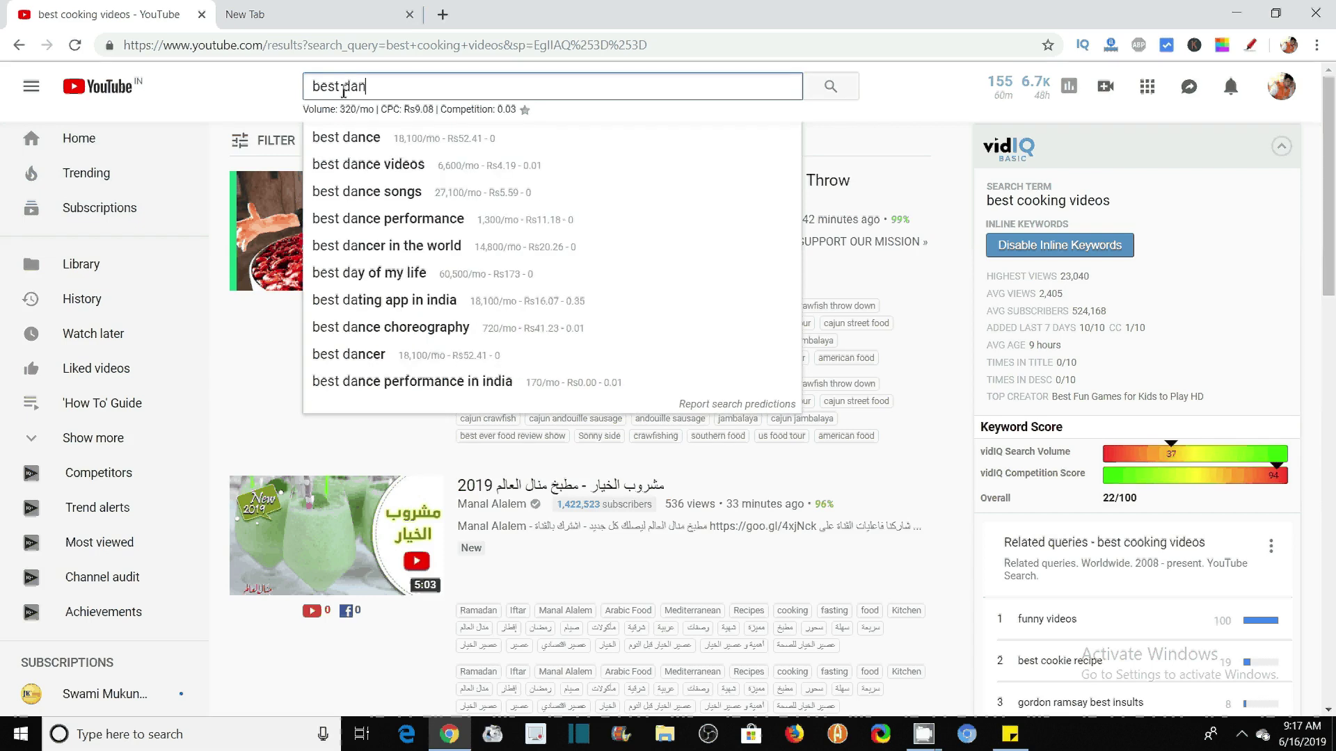
pyautogui.write('ce')
# Choose the 'best dance' search suggestion to load its results page.
pyautogui.click(382, 128)
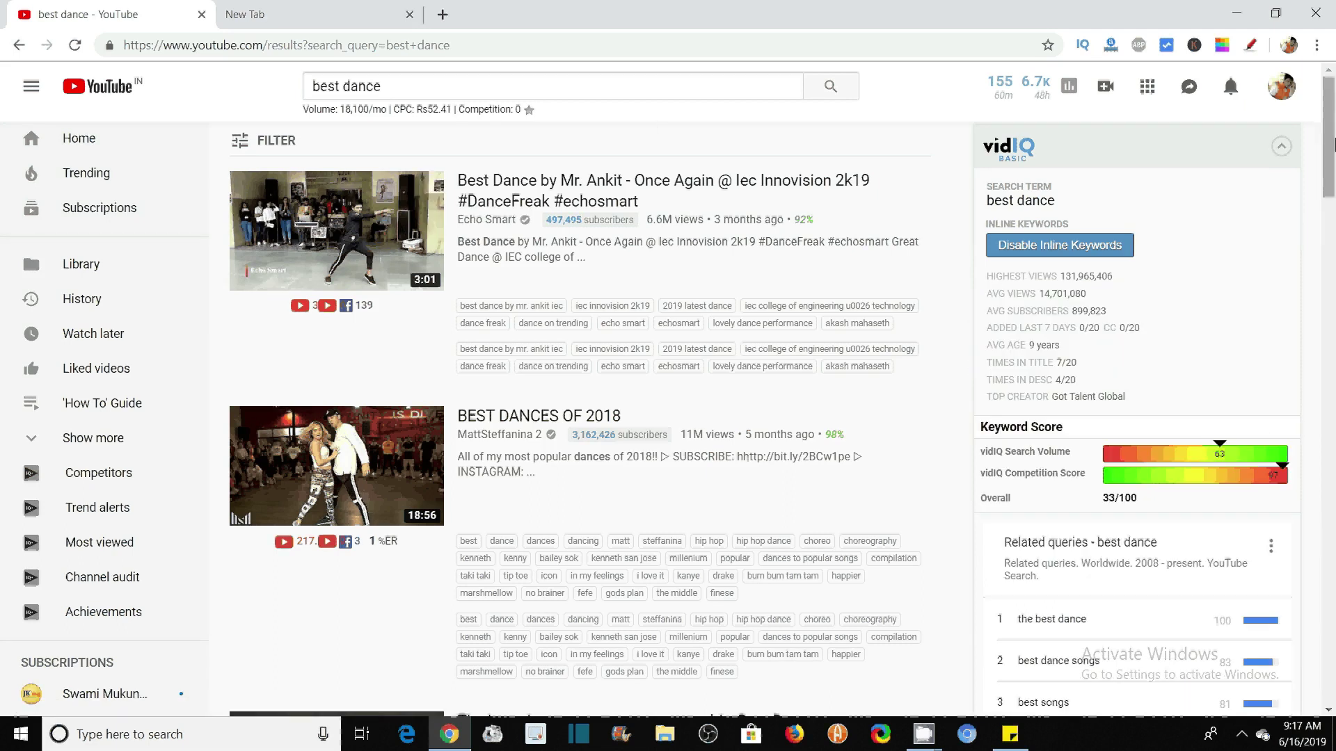
pyautogui.moveTo(1332, 143)
pyautogui.mouseDown()
pyautogui.moveTo(1334, 156)
pyautogui.moveTo(1333, 137)
pyautogui.mouseUp()
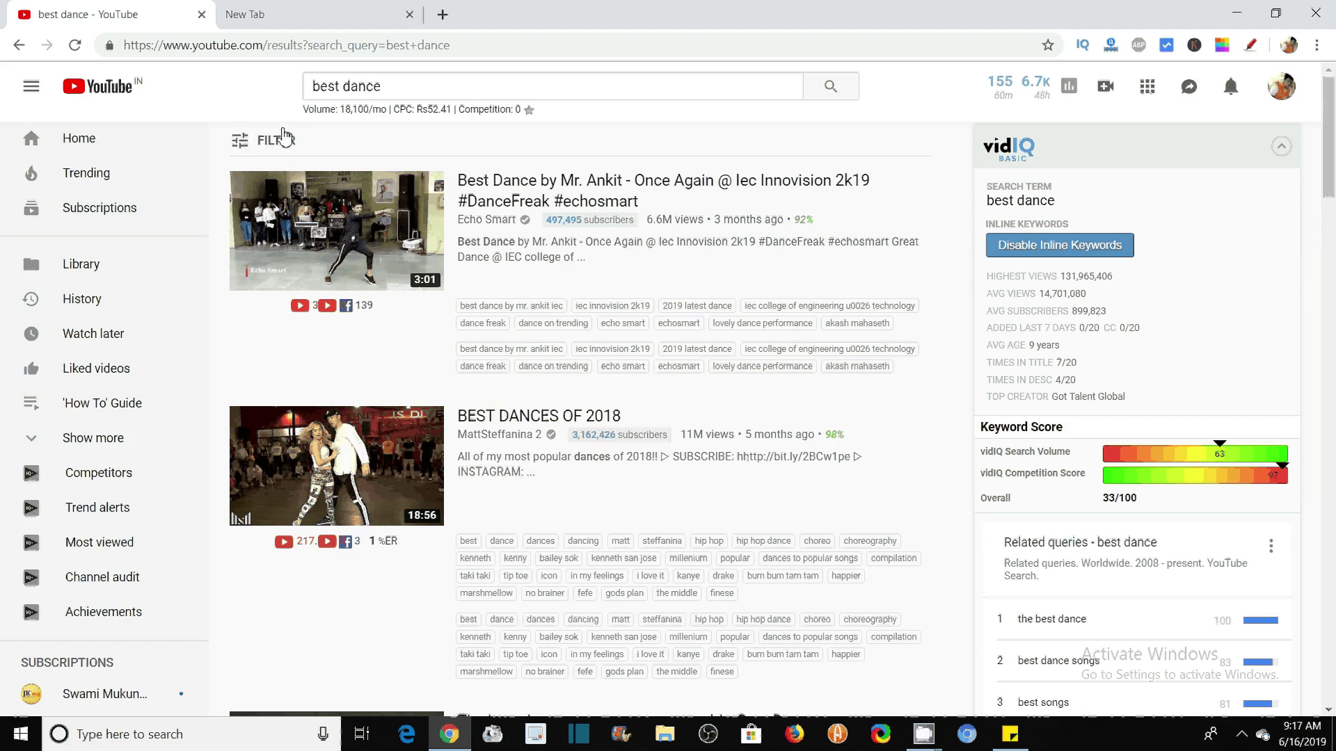
# Expand the filter panel and highlight its Upload date and Duration groups.
pyautogui.click(240, 149)
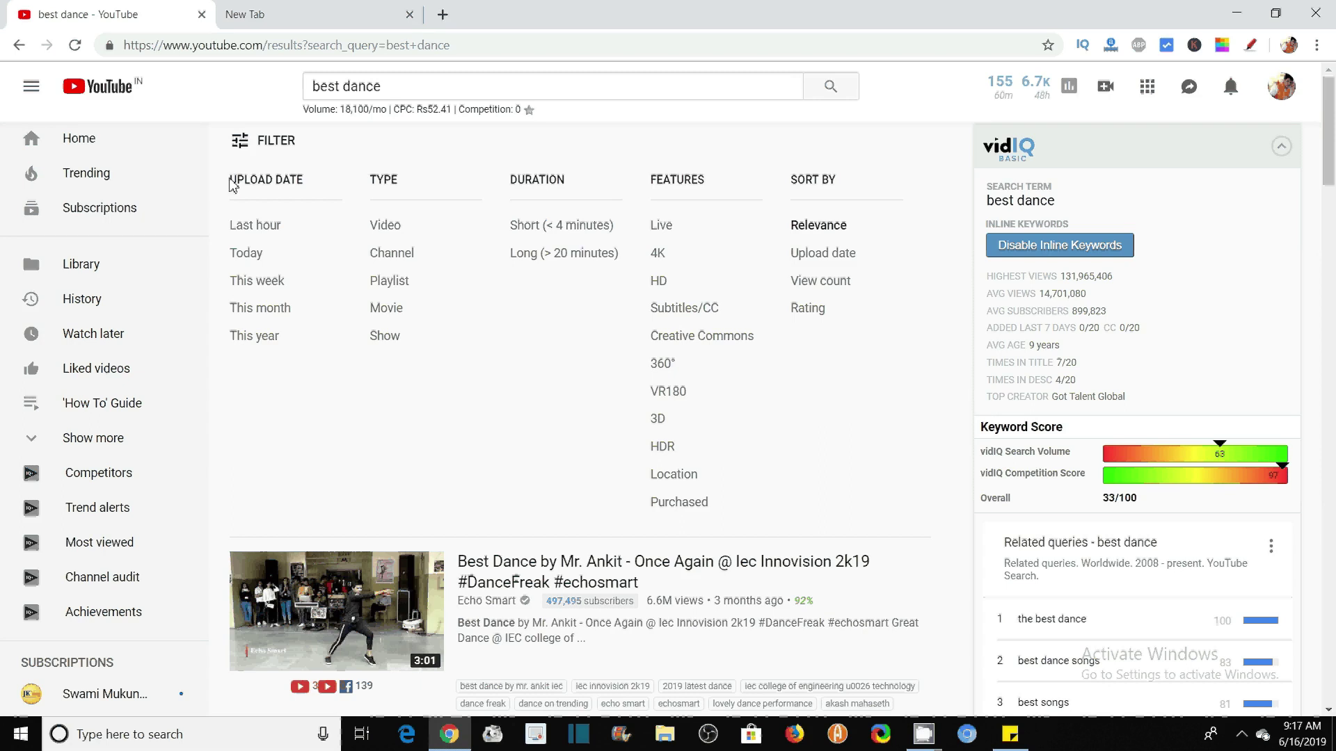
pyautogui.moveTo(232, 179); pyautogui.dragTo(304, 183)
pyautogui.click(302, 217)
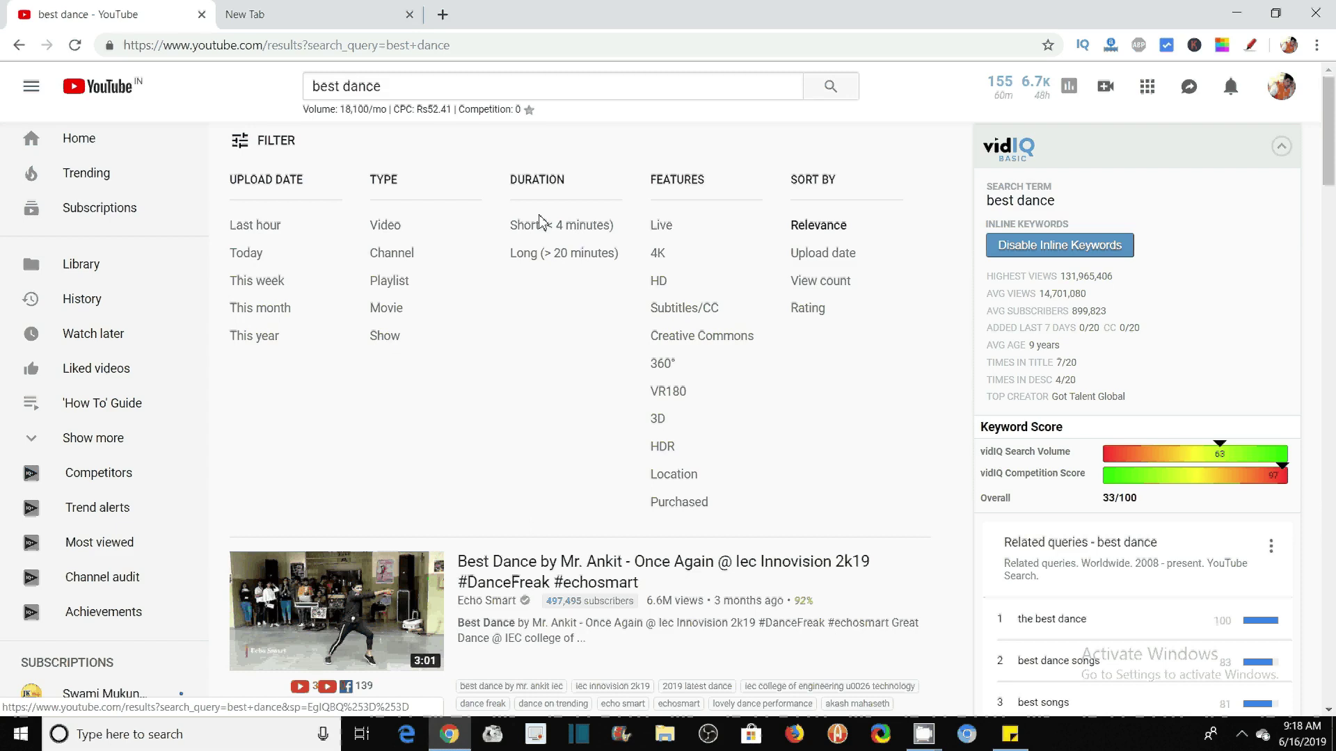
pyautogui.moveTo(513, 182); pyautogui.dragTo(574, 183)
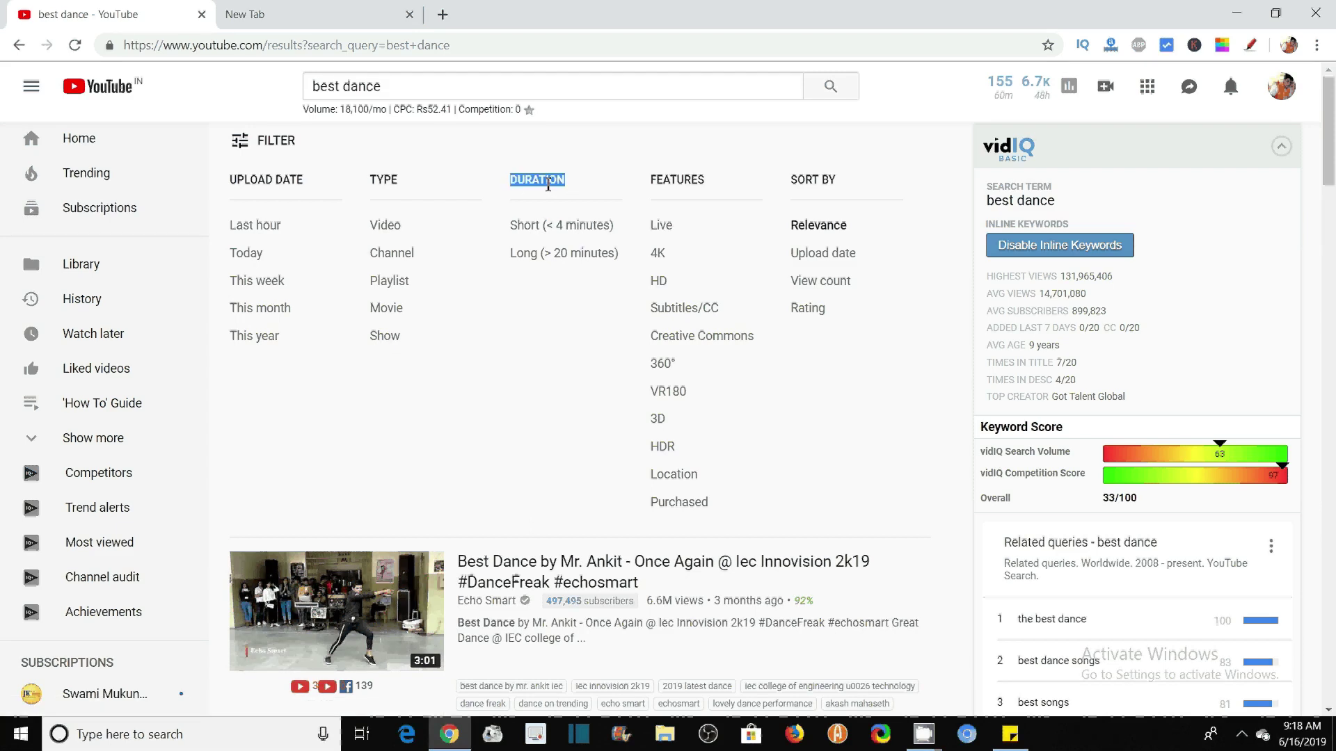
pyautogui.click(548, 184)
pyautogui.moveTo(513, 183); pyautogui.dragTo(581, 180)
pyautogui.click(614, 148)
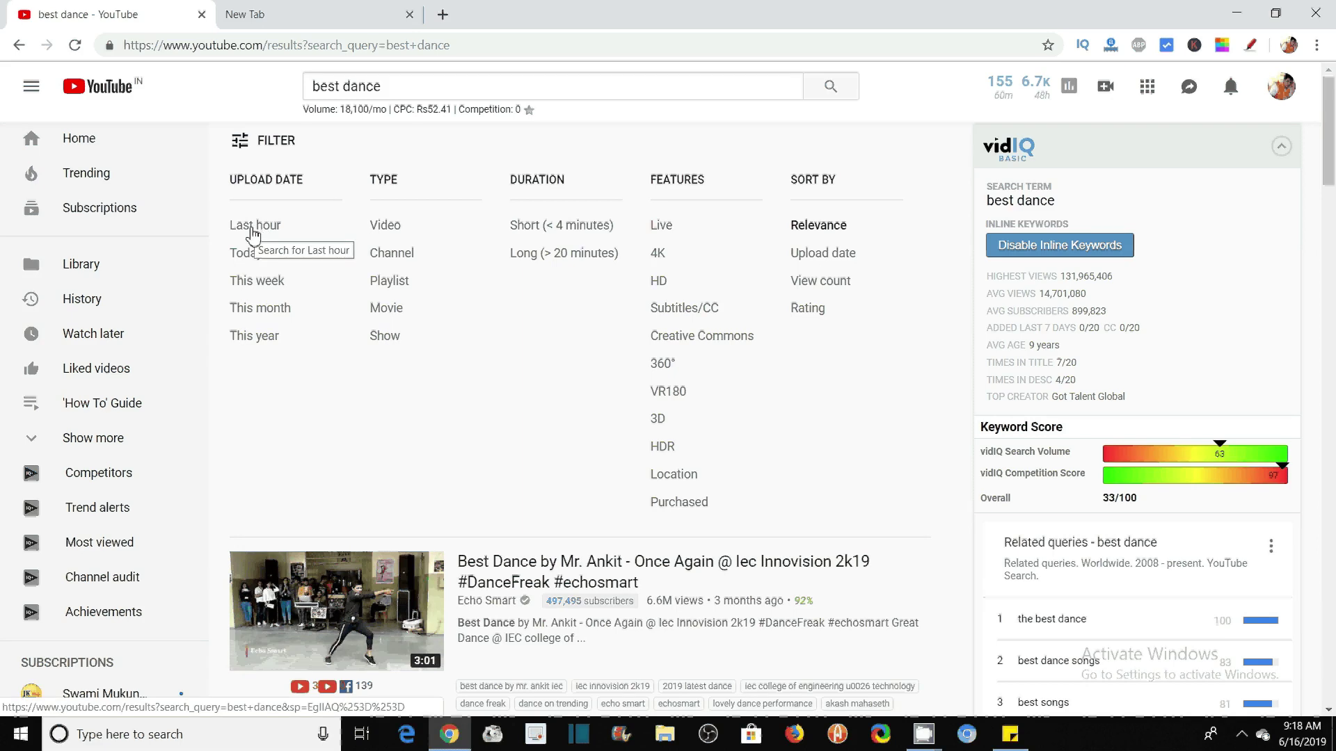
# Apply the 'Last hour' upload date filter to the 'best dance' results.
pyautogui.click(253, 235)
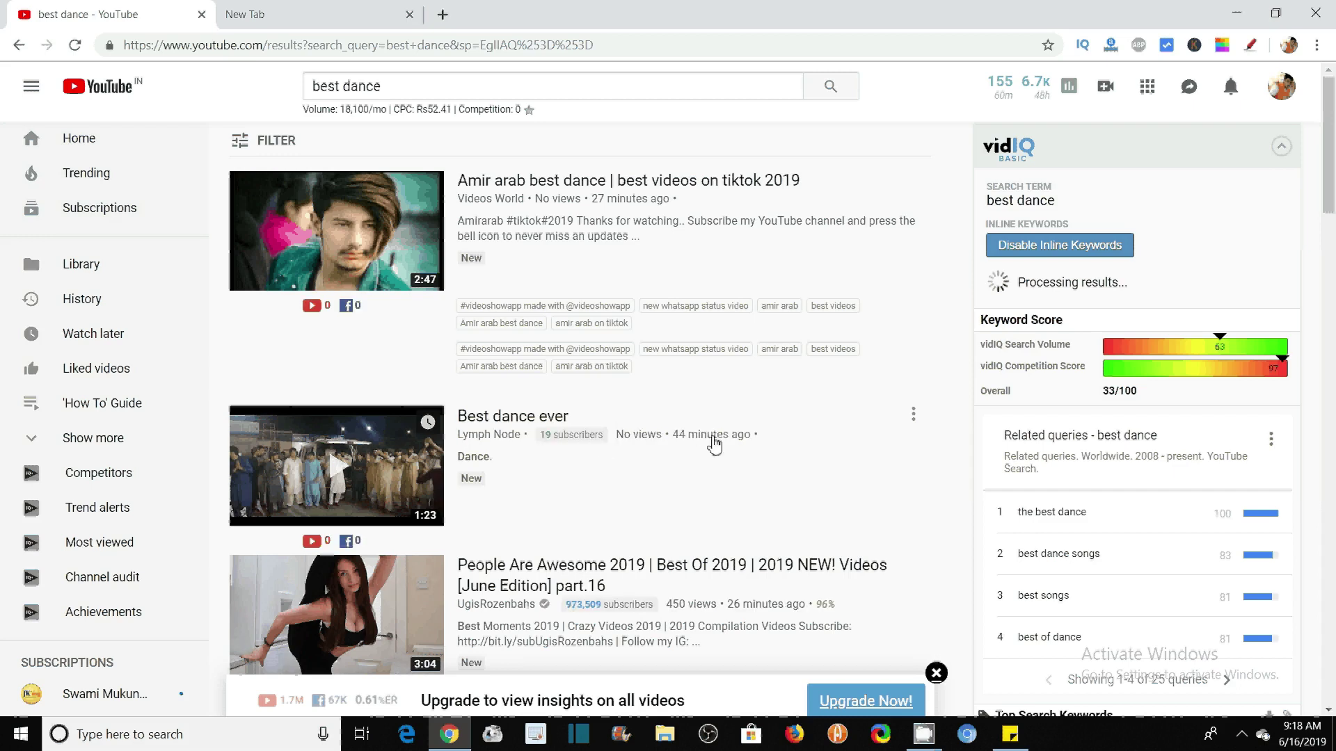
pyautogui.scroll(-3, 745, 310)
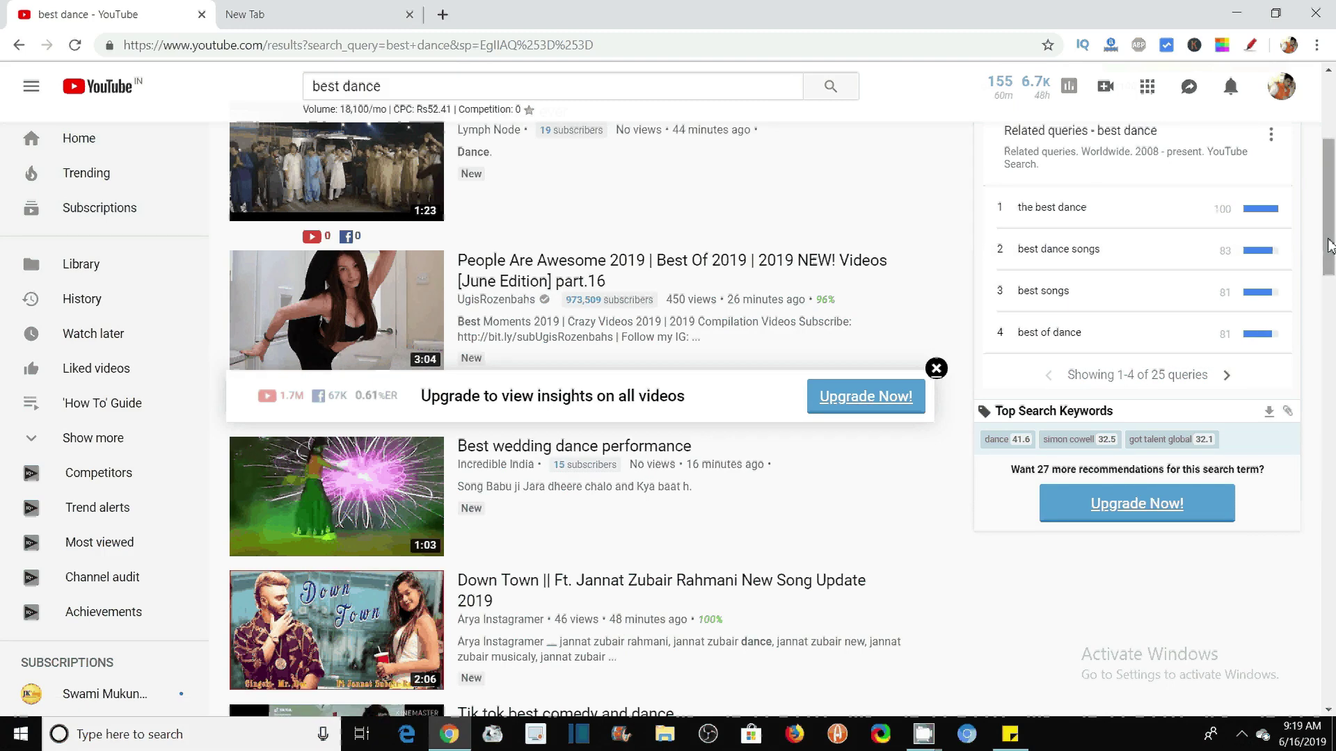
pyautogui.moveTo(1331, 245); pyautogui.dragTo(1334, 183)
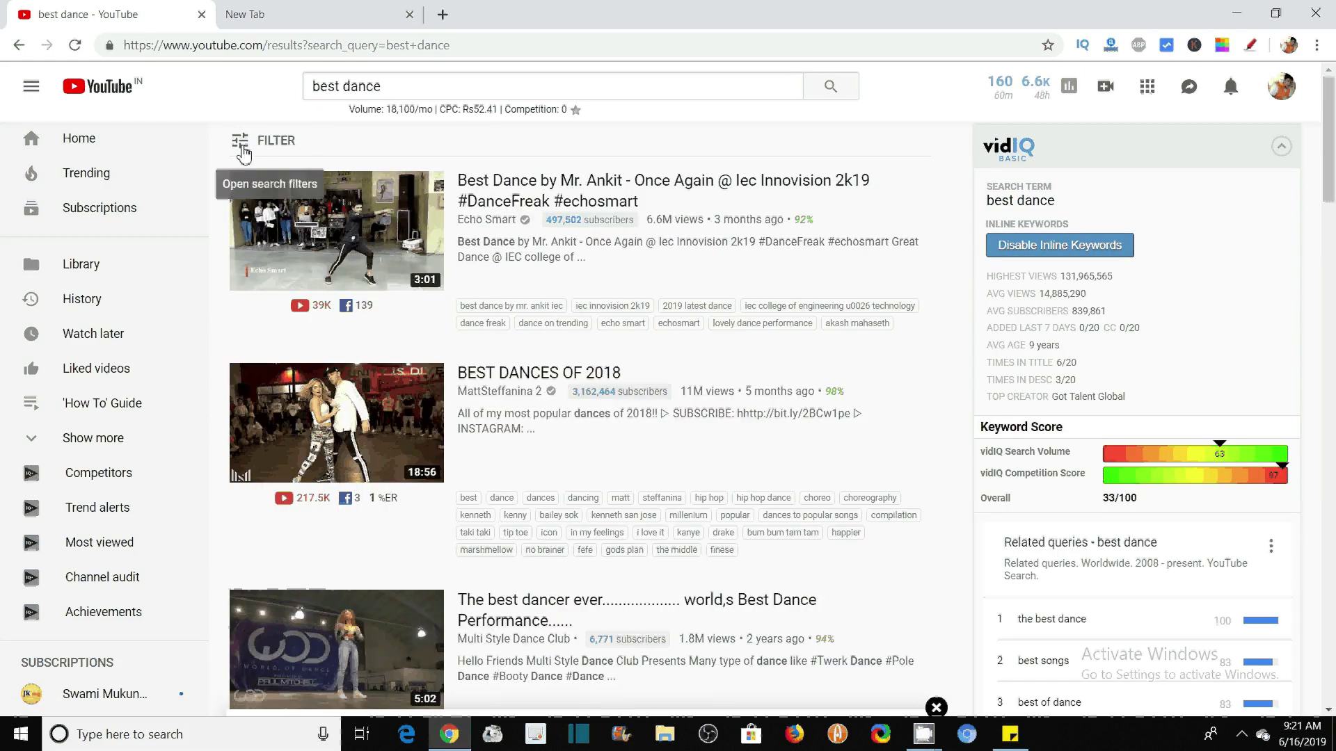
# Set the Type filter to Channel for the 'best dance' results.
pyautogui.click(242, 150)
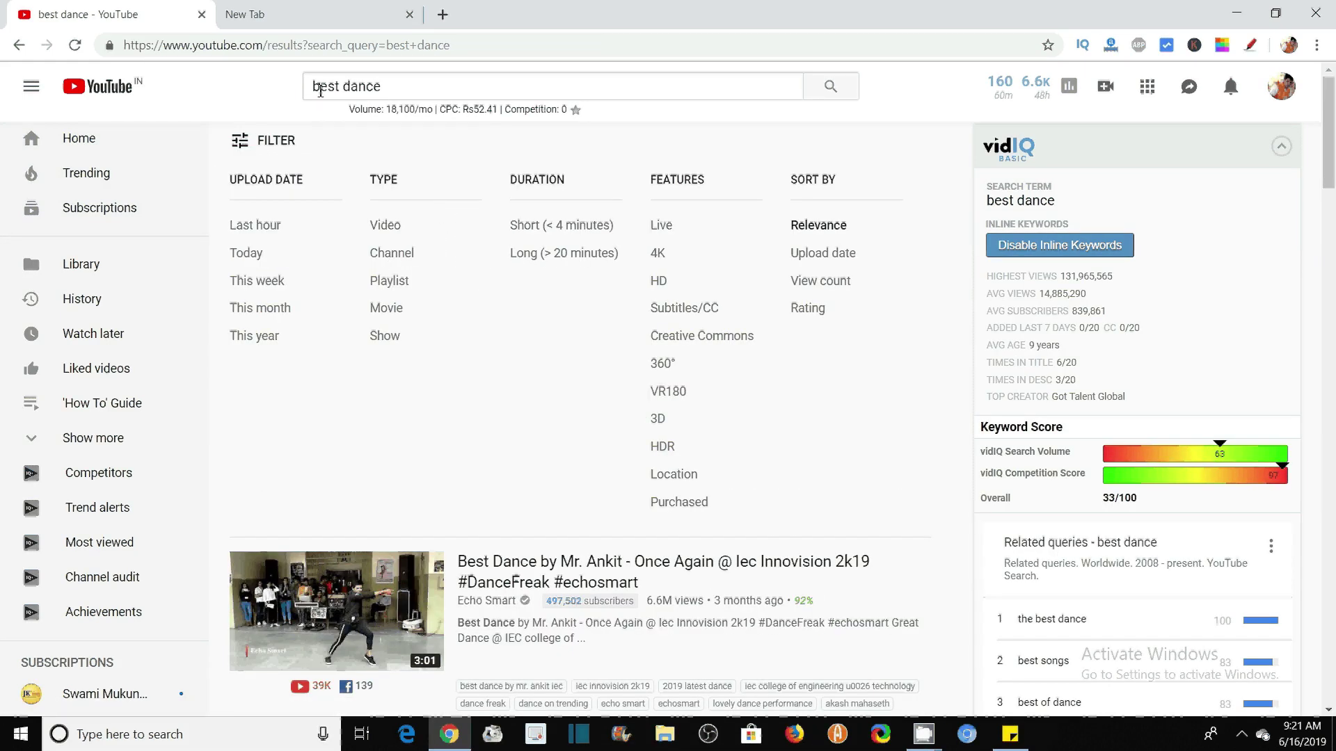
pyautogui.click(390, 263)
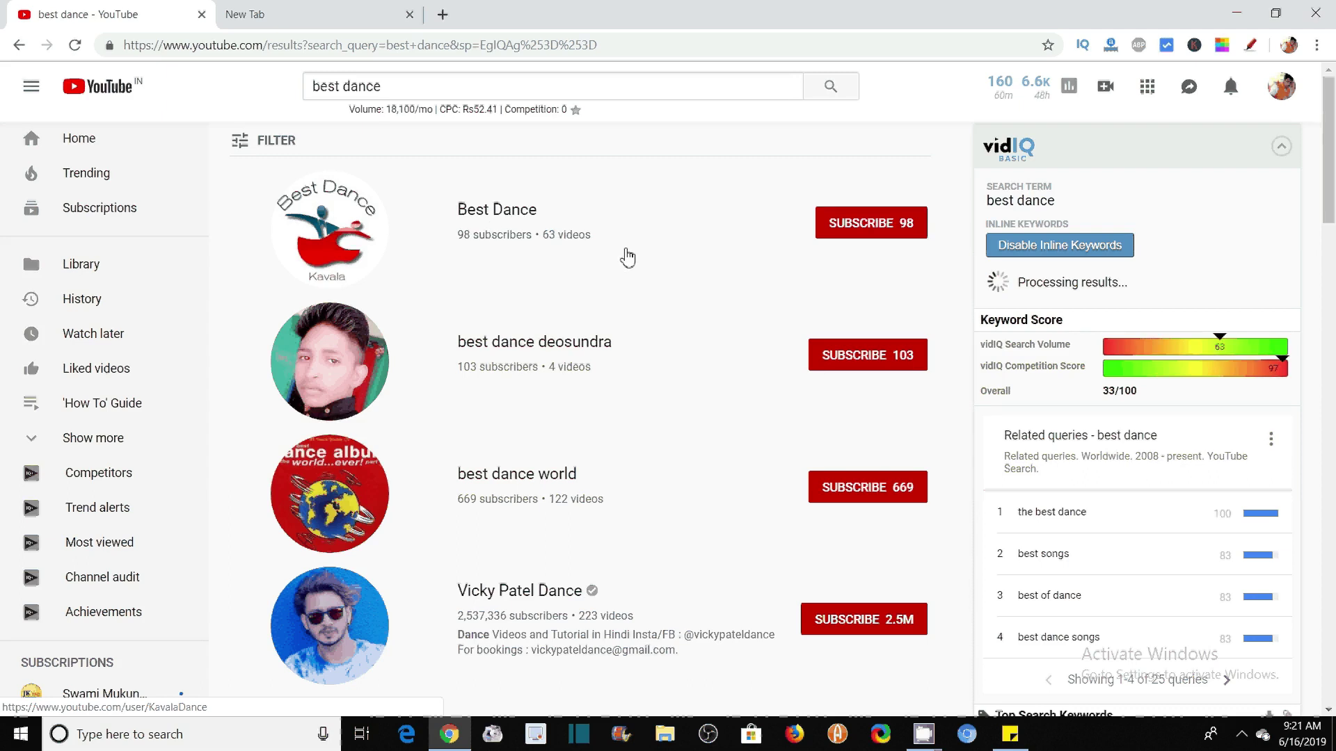
pyautogui.moveTo(1321, 150)
pyautogui.mouseDown()
pyautogui.moveTo(1332, 312)
pyautogui.moveTo(1330, 126)
pyautogui.mouseUp()
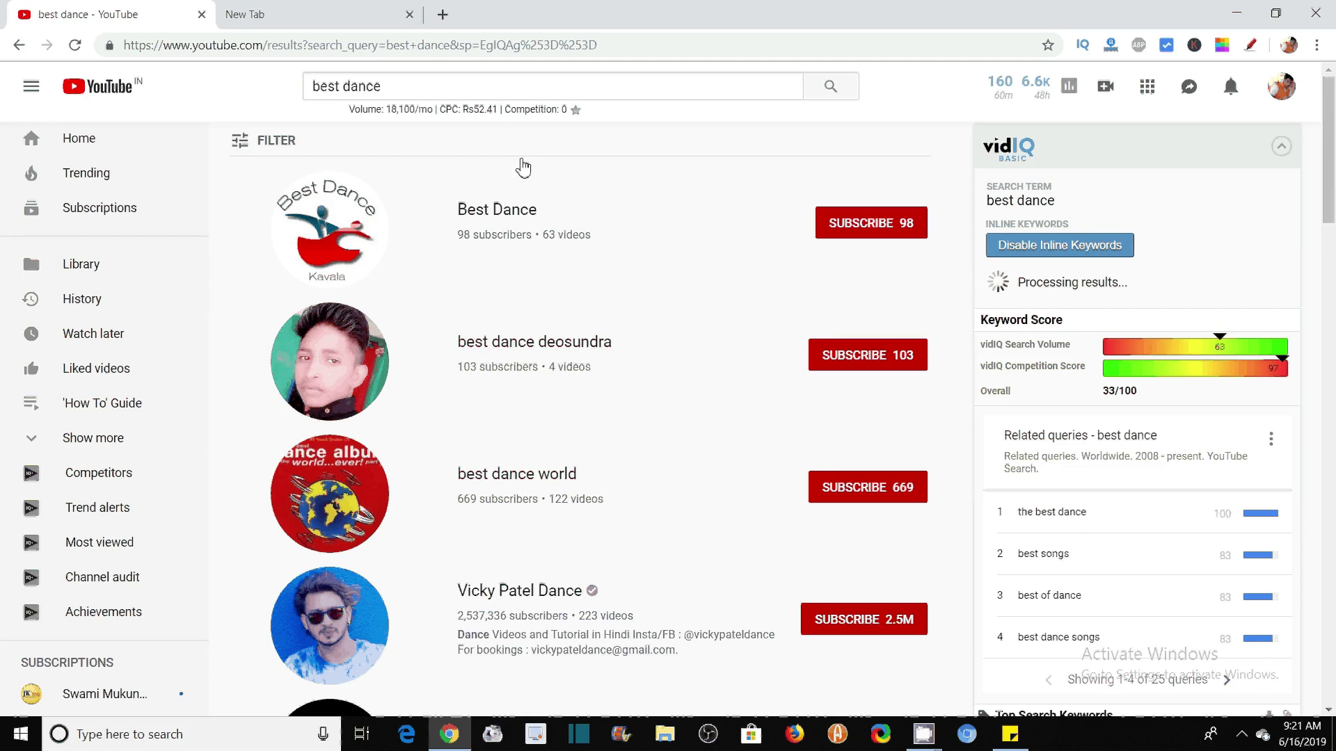
# Remove the Channel type filter and restrict results to Playlists instead.
pyautogui.click(240, 154)
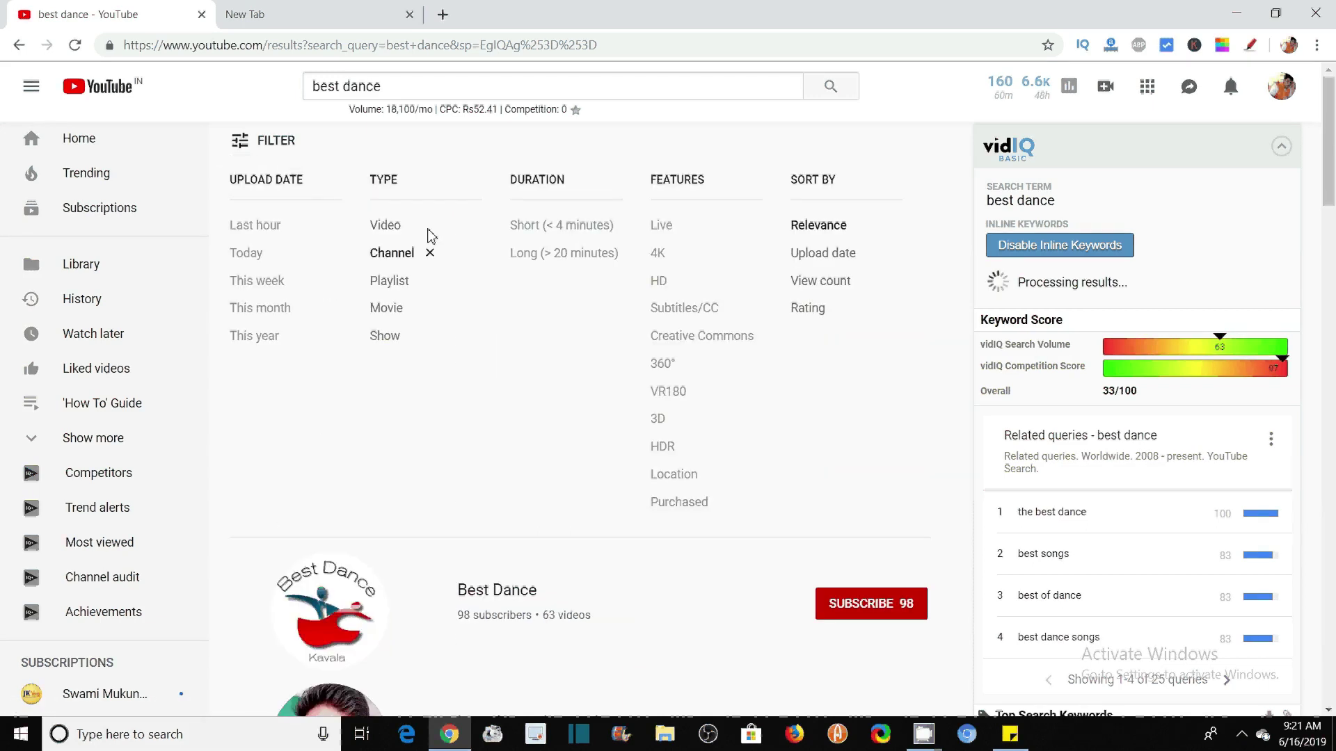
pyautogui.click(429, 255)
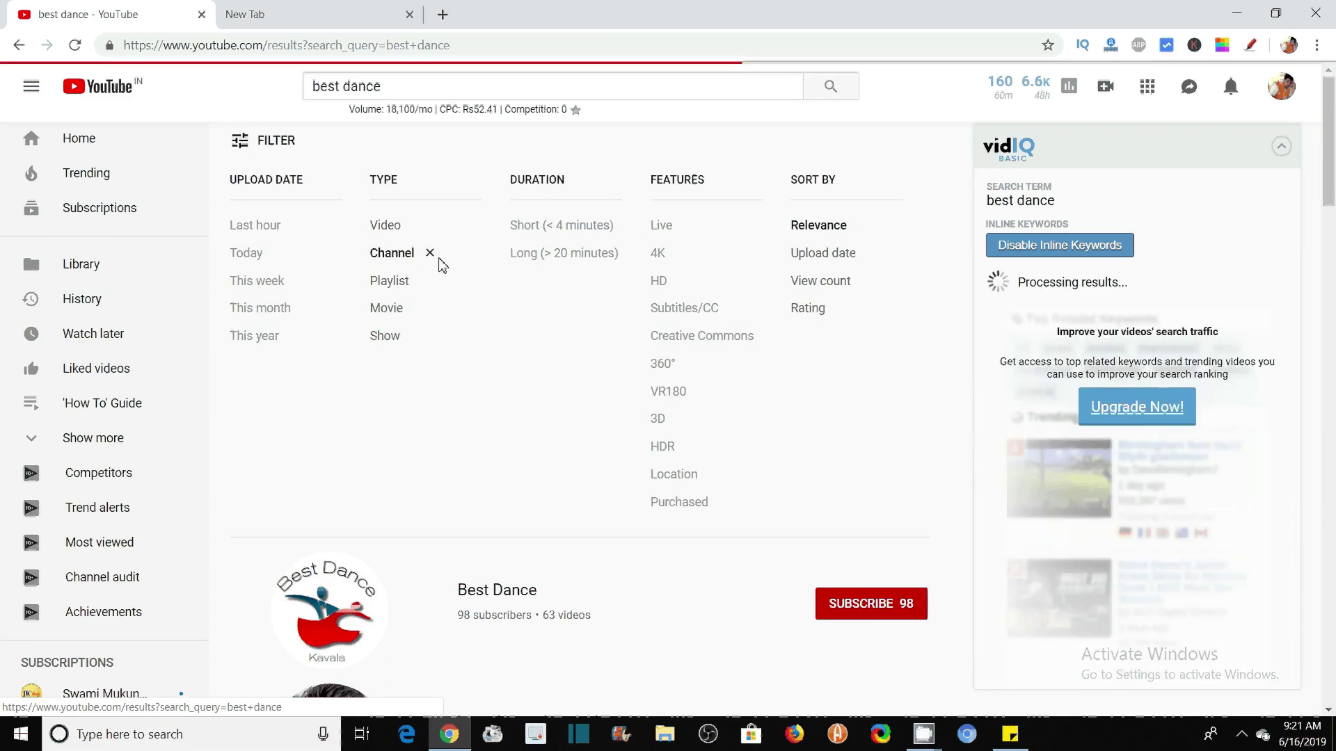
pyautogui.click(306, 140)
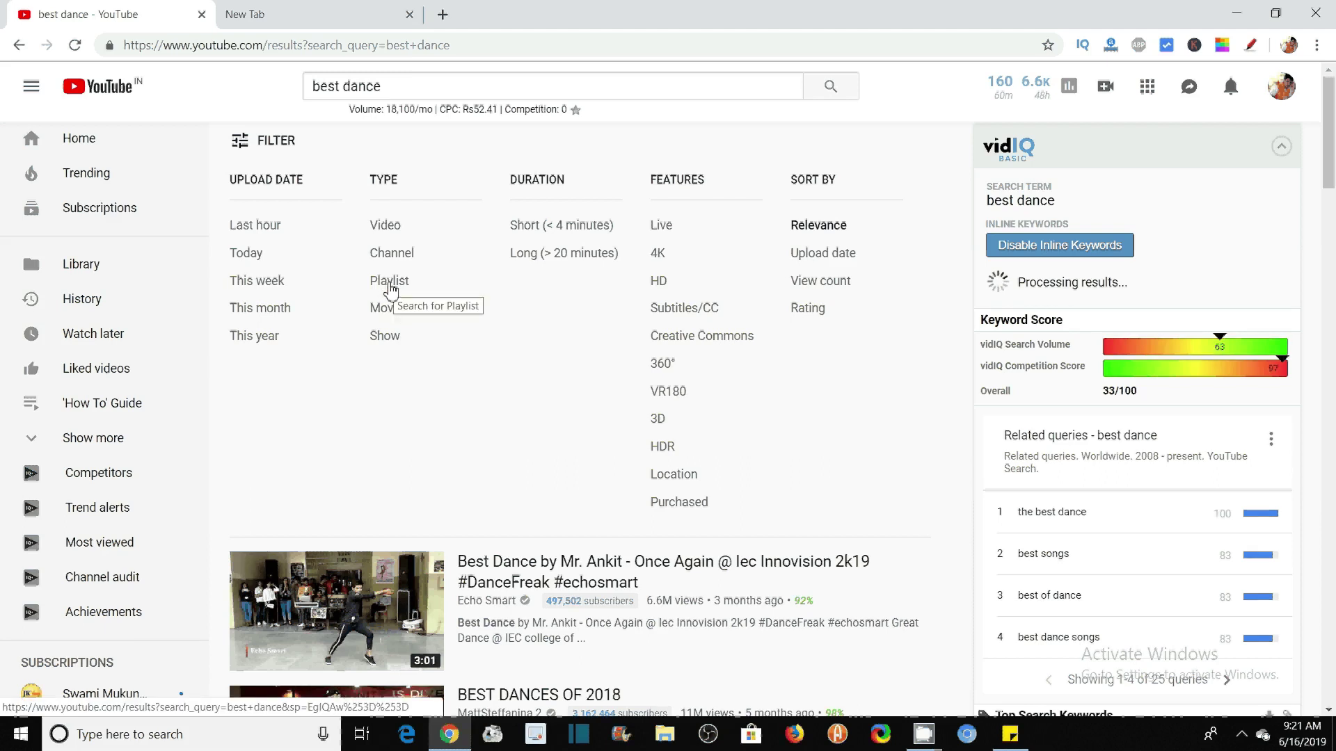
pyautogui.click(389, 282)
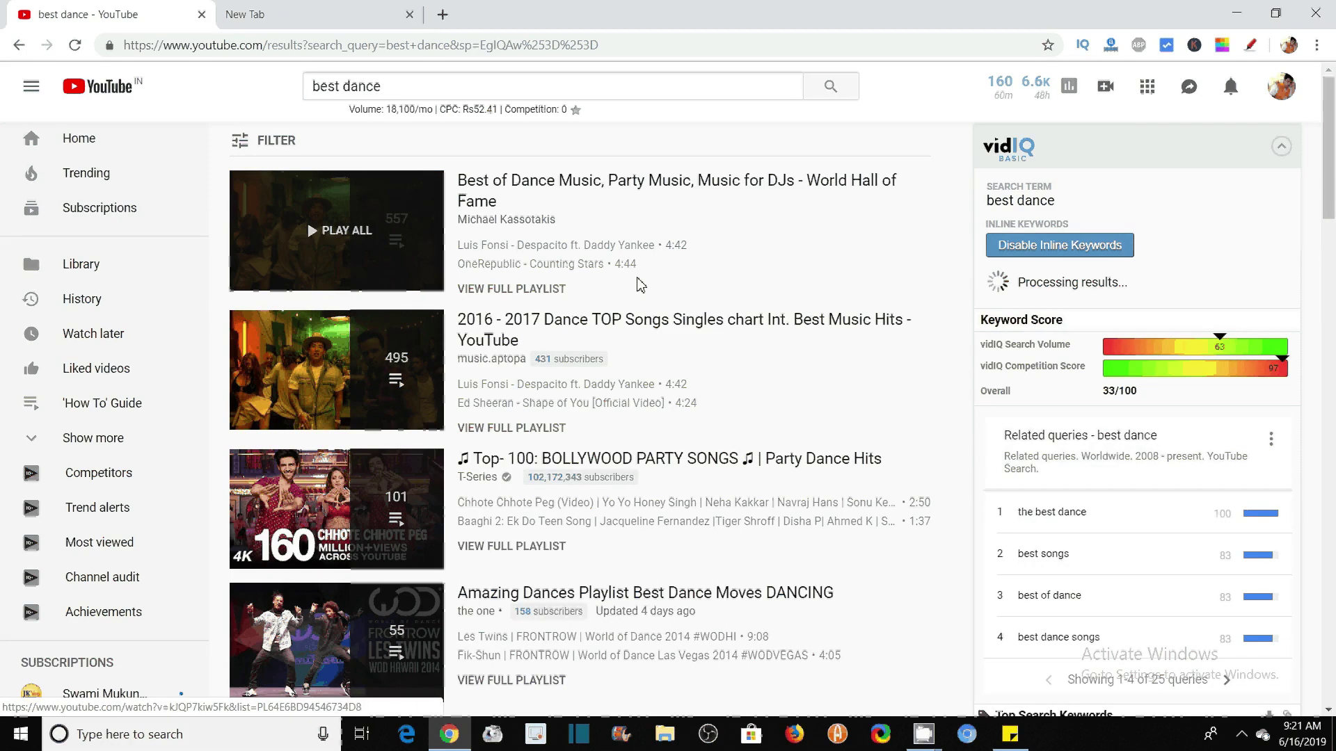
pyautogui.moveTo(336, 370)
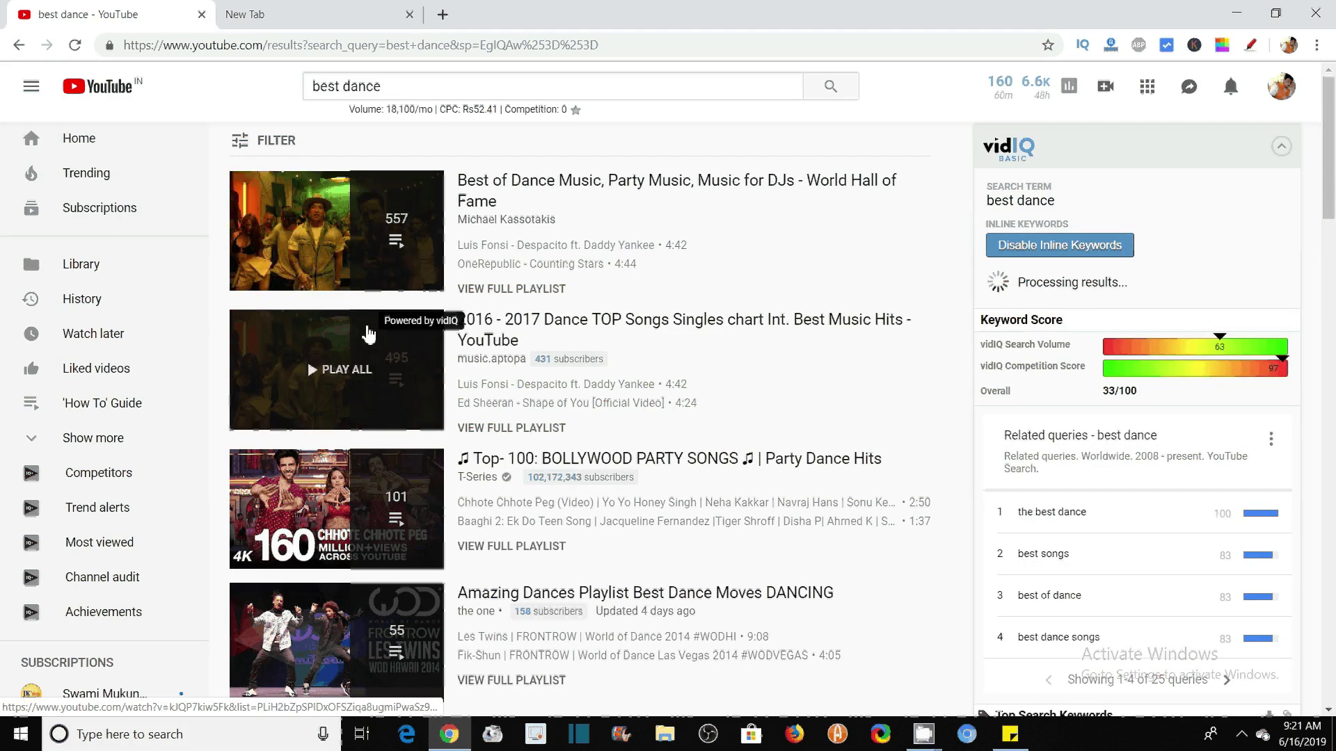
# Switch the Type filter from Playlist to Show, keeping the filter options open.
pyautogui.click(243, 150)
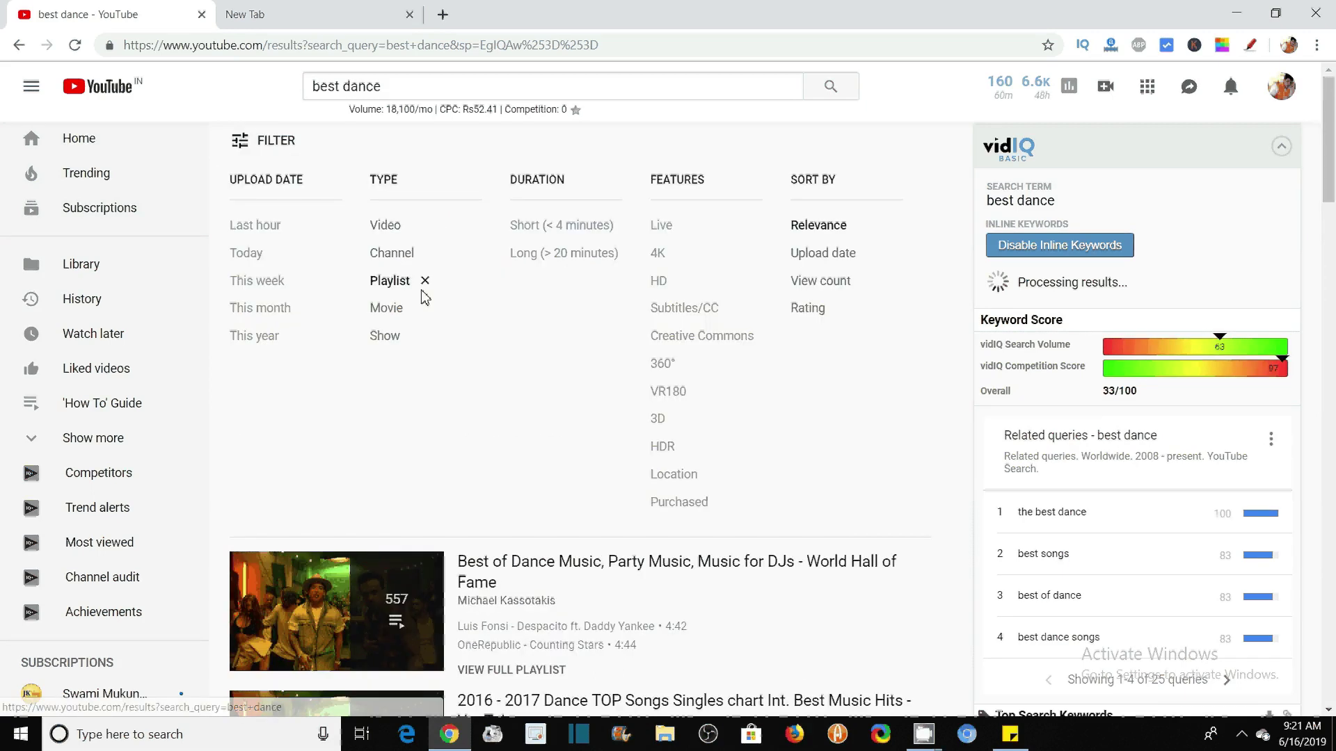
pyautogui.click(387, 337)
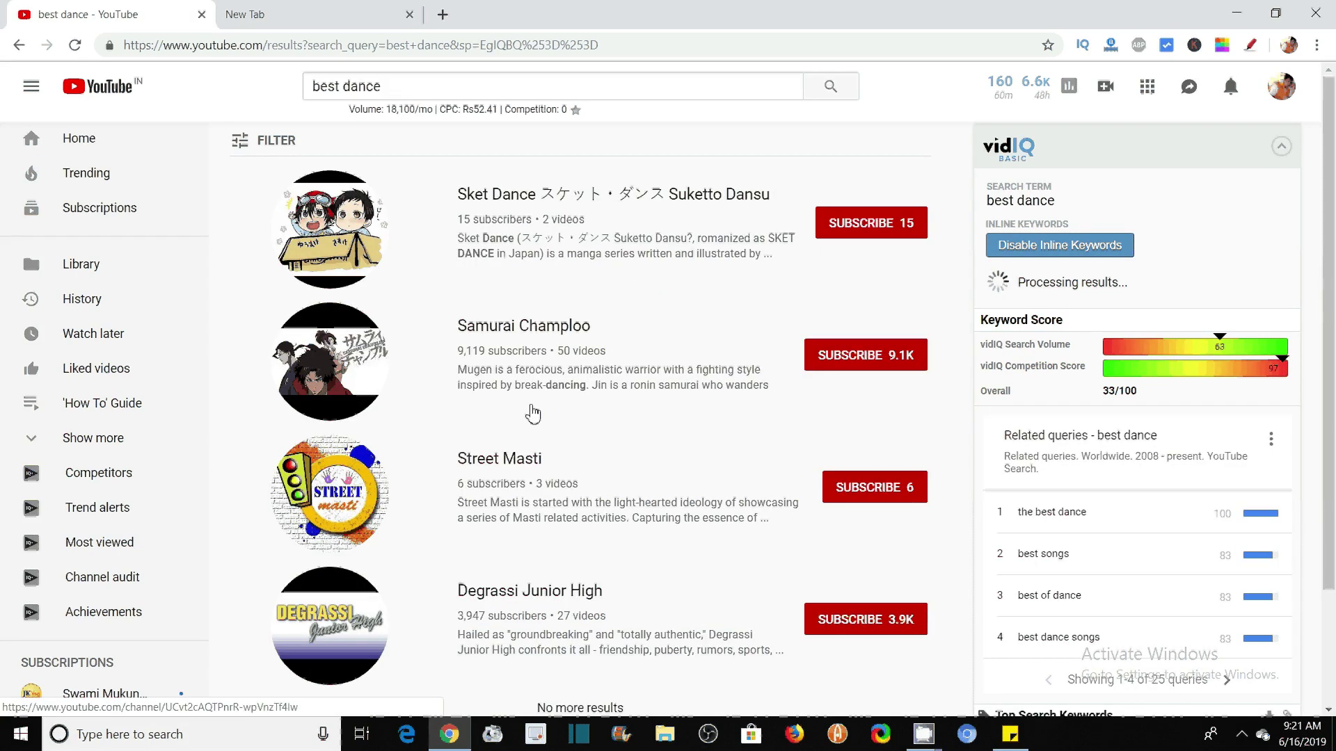
pyautogui.click(247, 140)
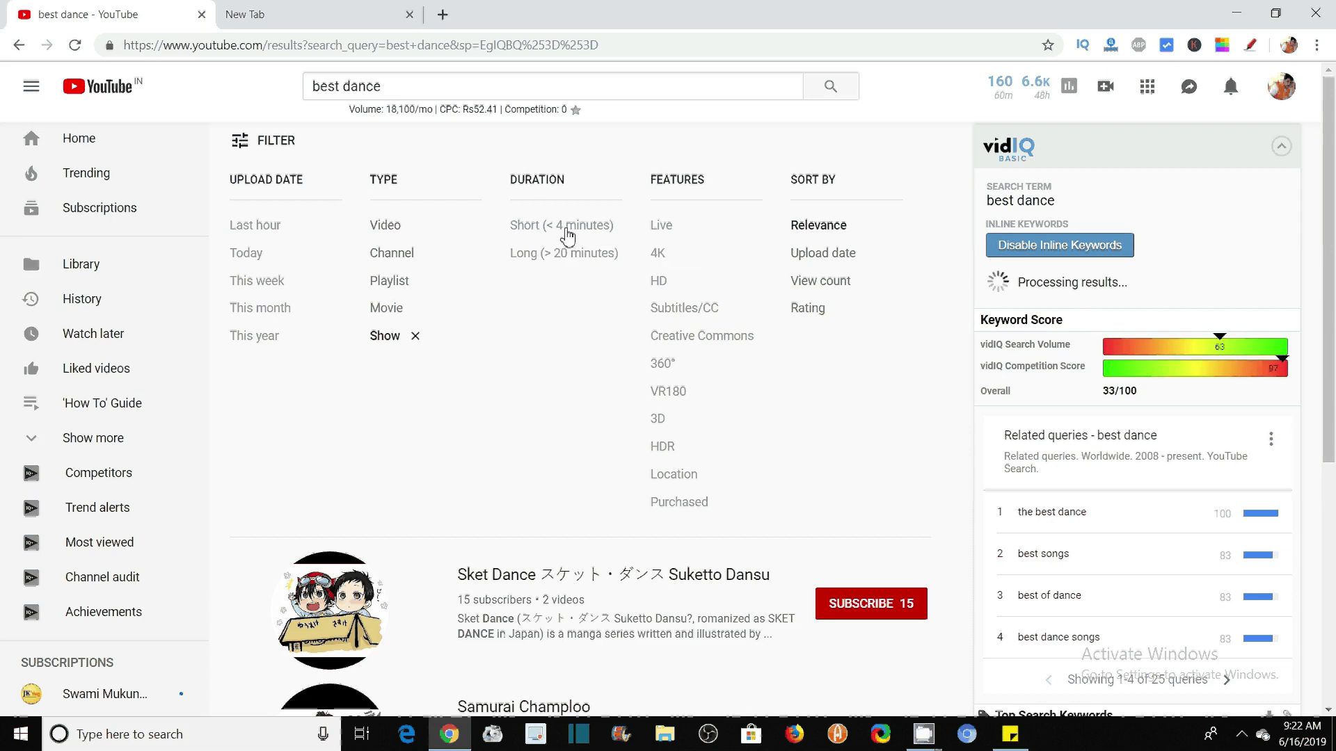
# Clear the Show type filter using its × in the Type column.
pyautogui.click(415, 336)
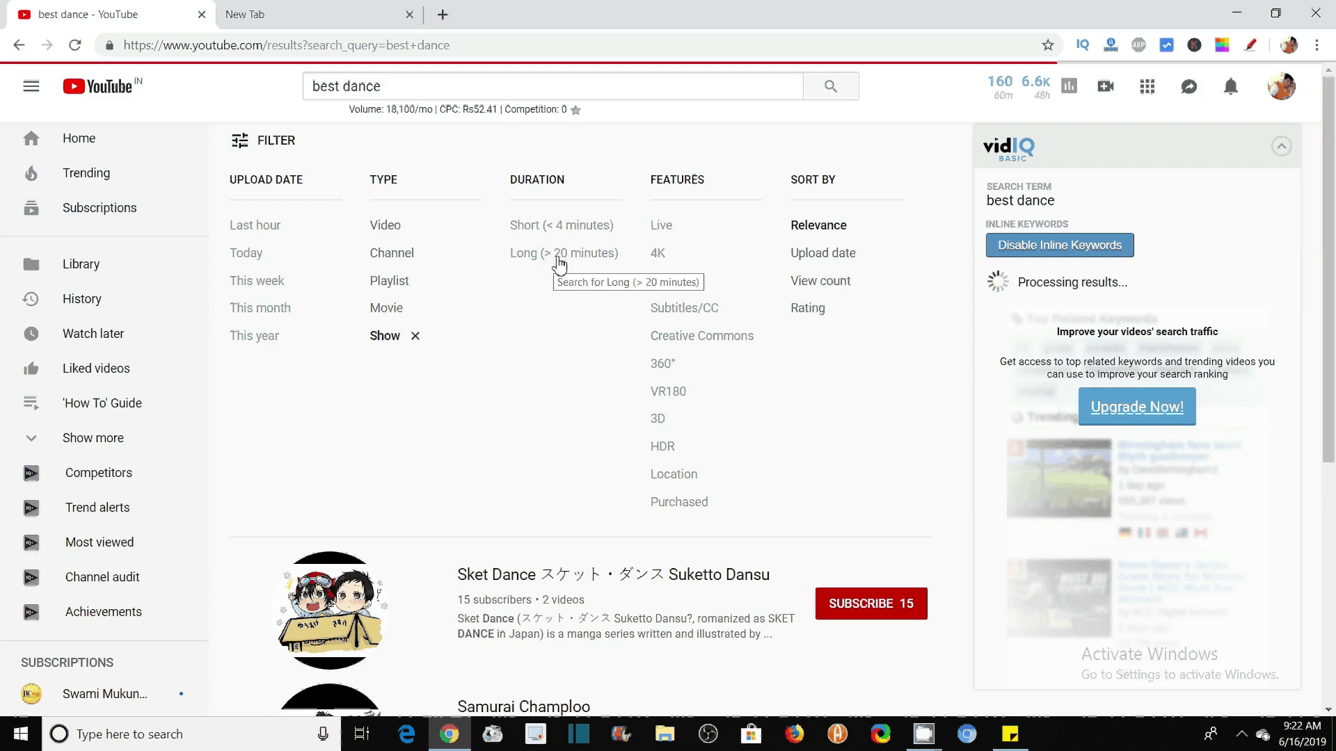
pyautogui.click(416, 336)
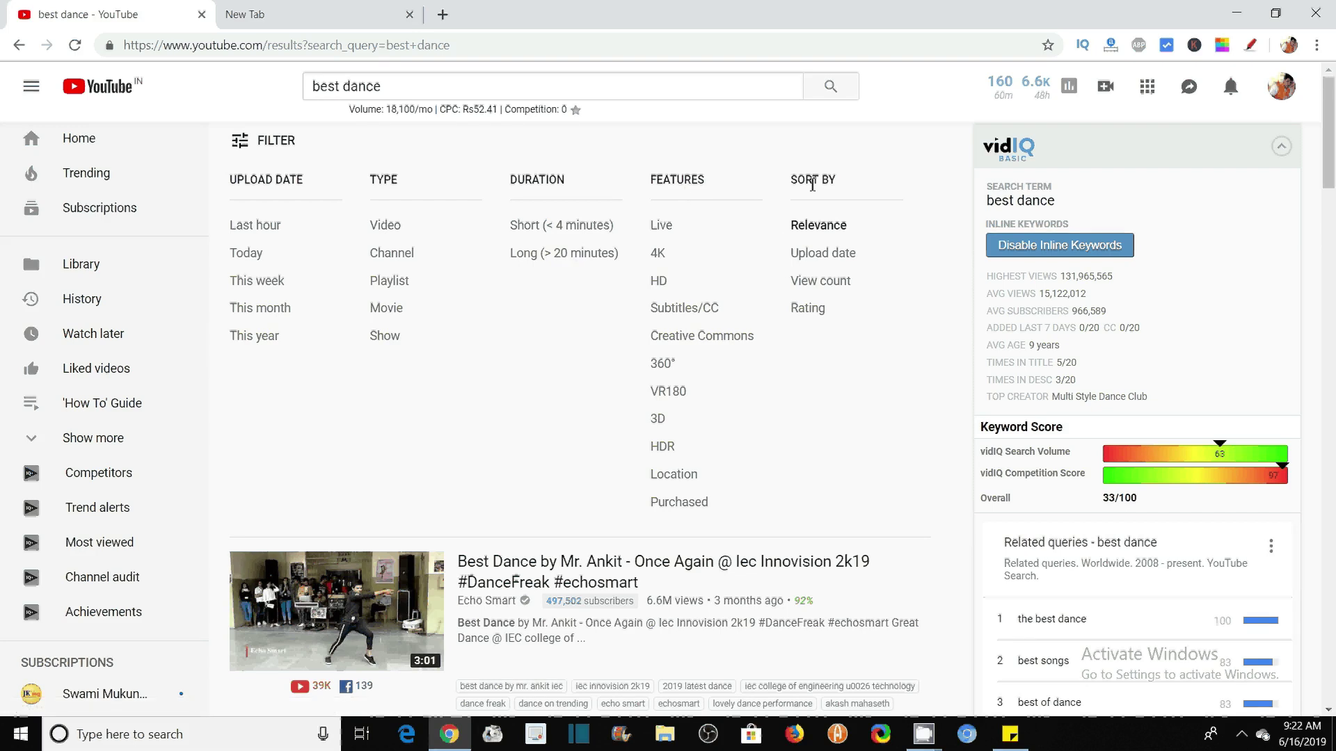
# Apply the Live feature filter, with the filter panel showing again.
pyautogui.click(660, 225)
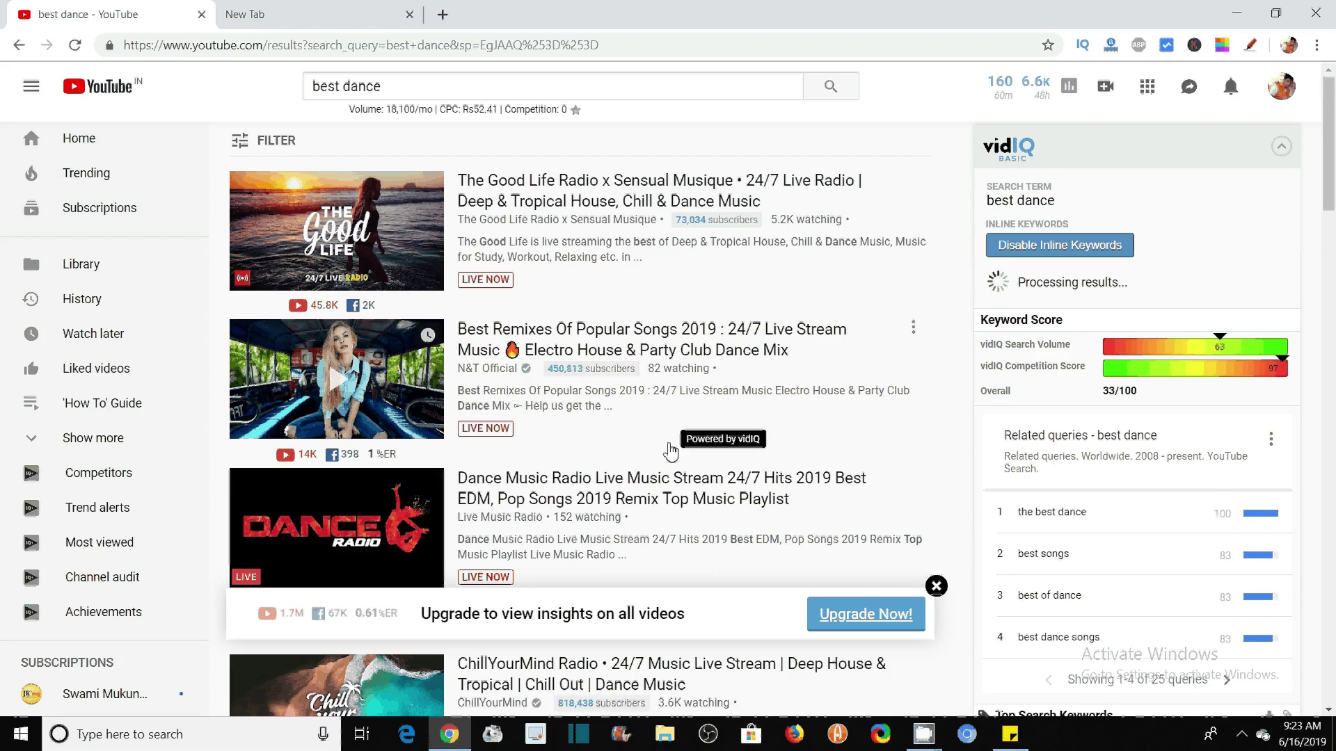
pyautogui.moveTo(1326, 162)
pyautogui.mouseDown()
pyautogui.moveTo(1330, 215)
pyautogui.moveTo(1331, 157)
pyautogui.mouseUp()
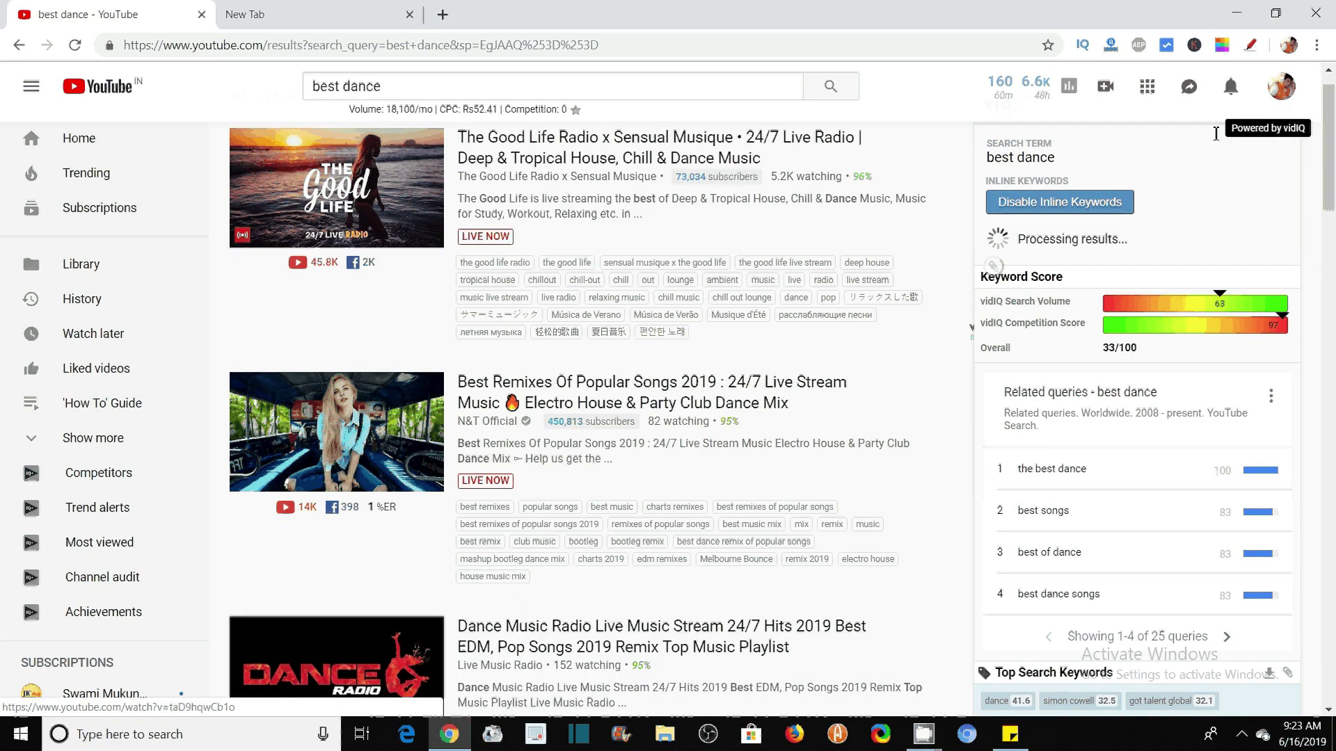
pyautogui.scroll(1, 1216, 133)
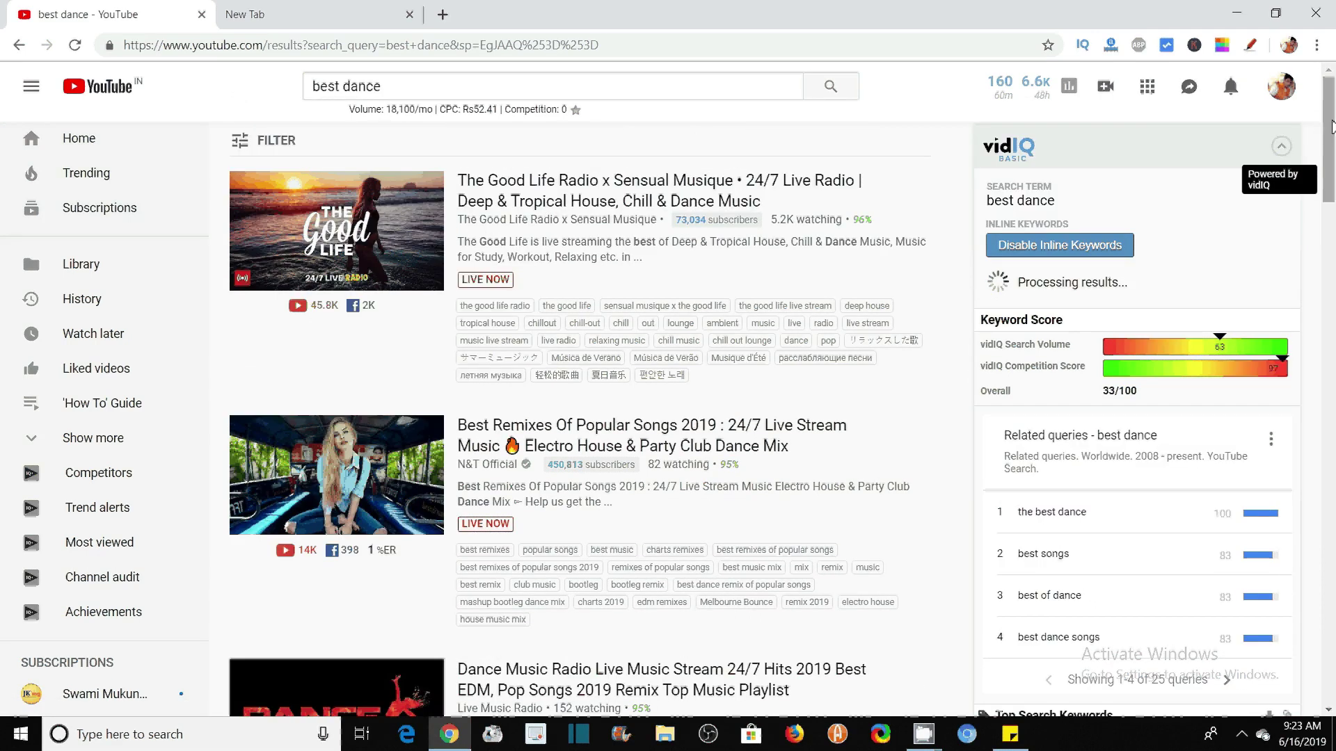
pyautogui.click(236, 147)
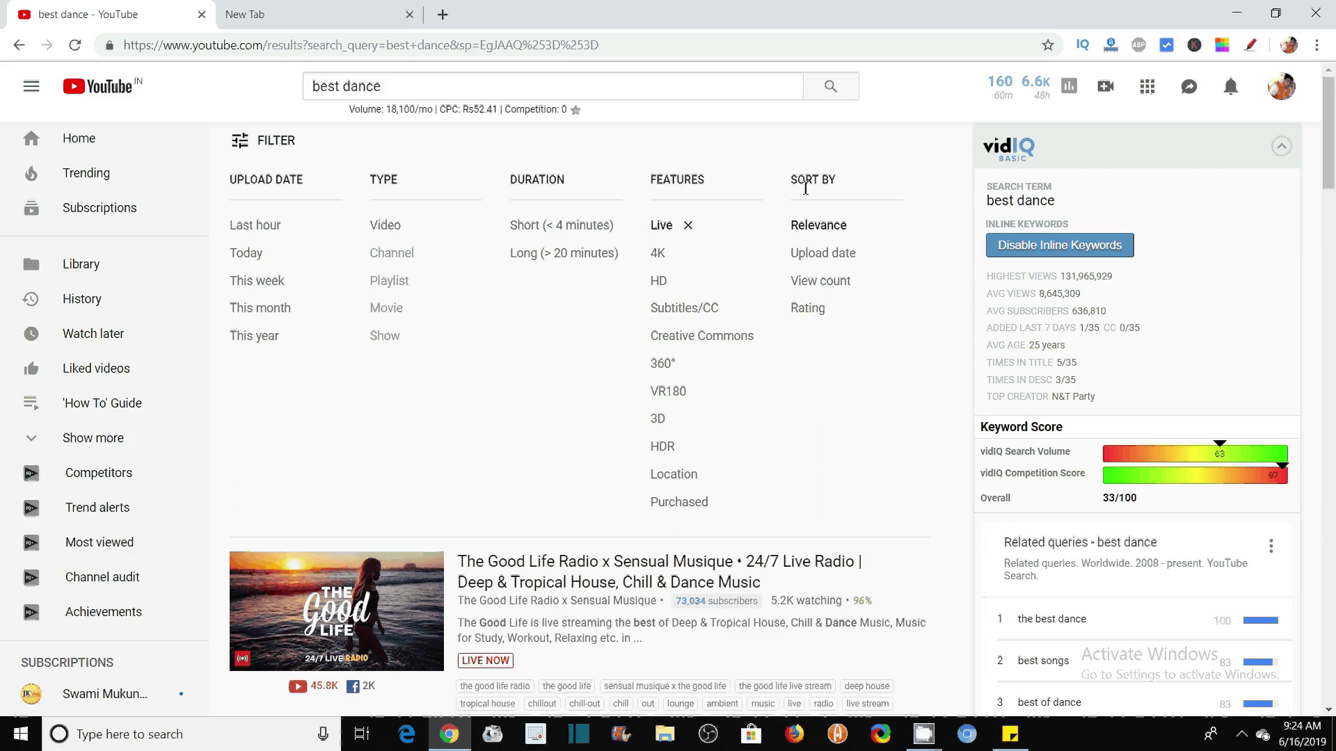
# Clear the Live feature filter so the unfiltered 'best dance' videos return.
pyautogui.moveTo(790, 179); pyautogui.dragTo(877, 186)
pyautogui.click(378, 87)
pyautogui.click(385, 86)
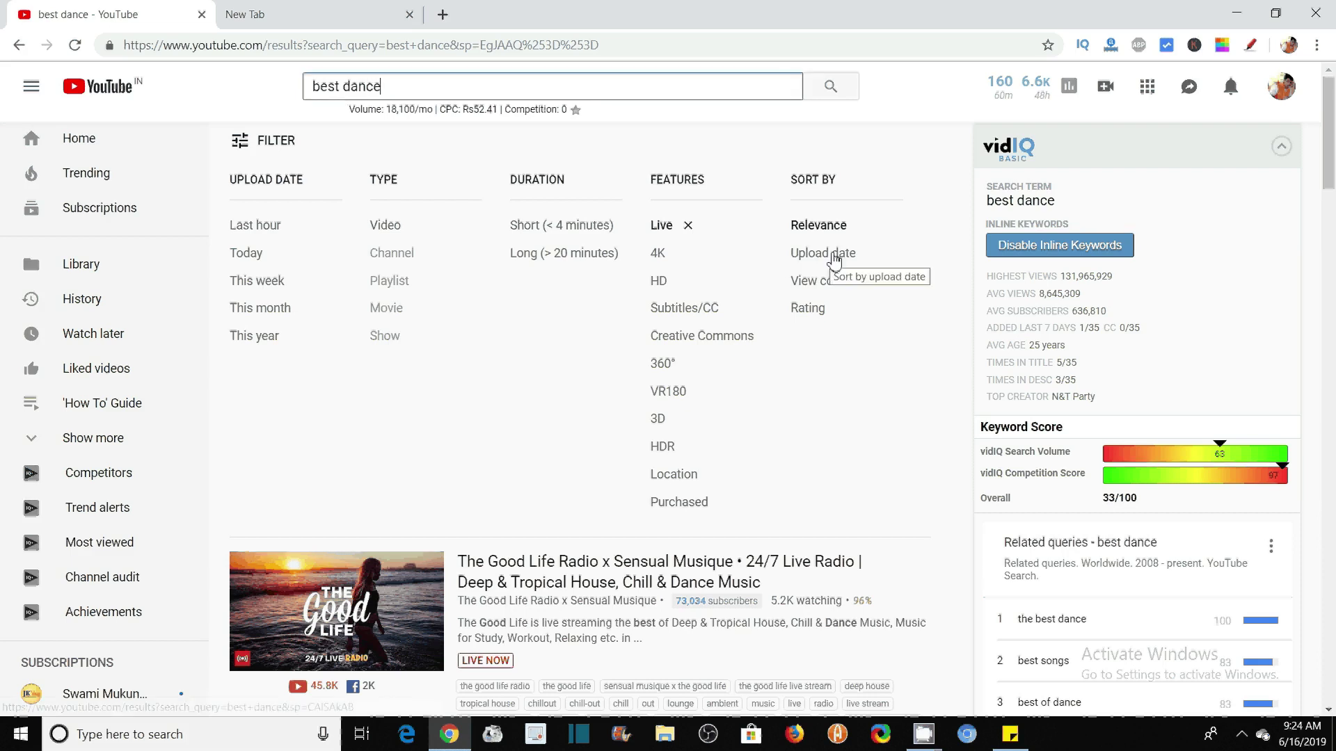
pyautogui.click(688, 227)
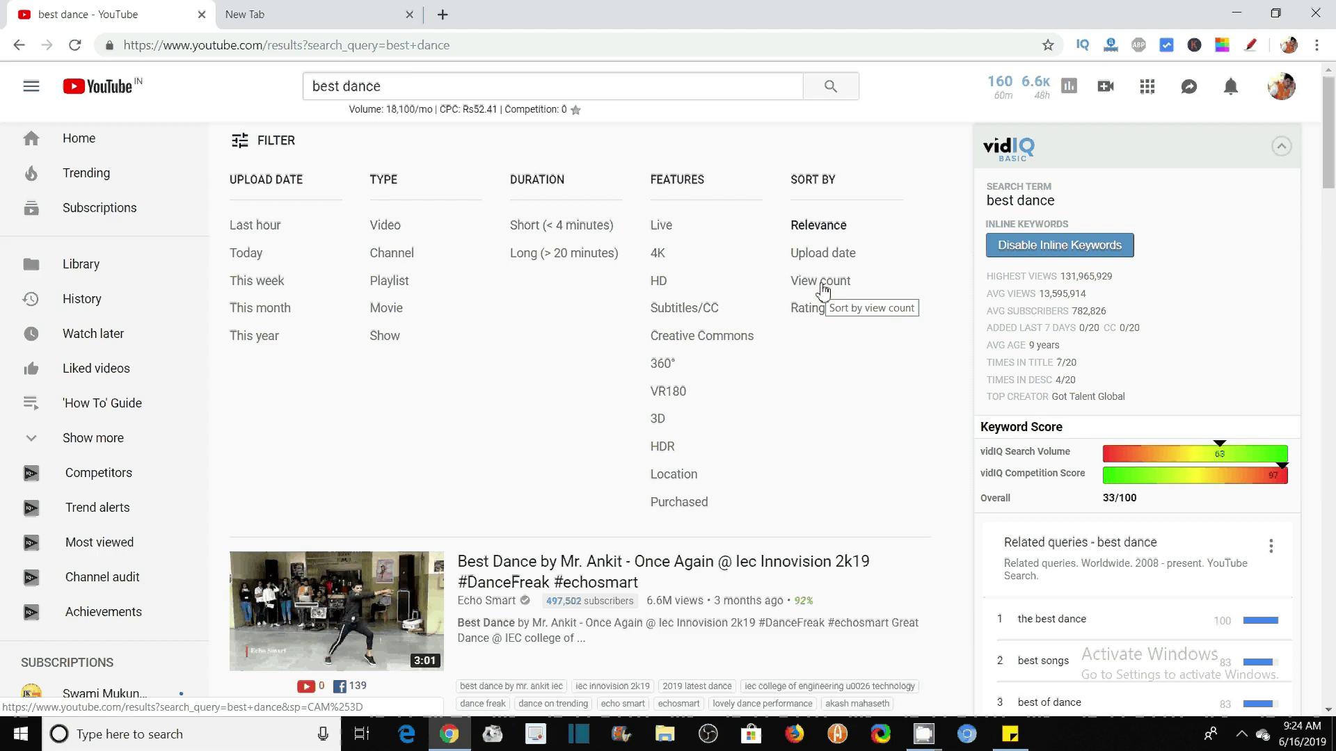
# Apply the View count sort order to the 'best dance' results.
pyautogui.click(822, 283)
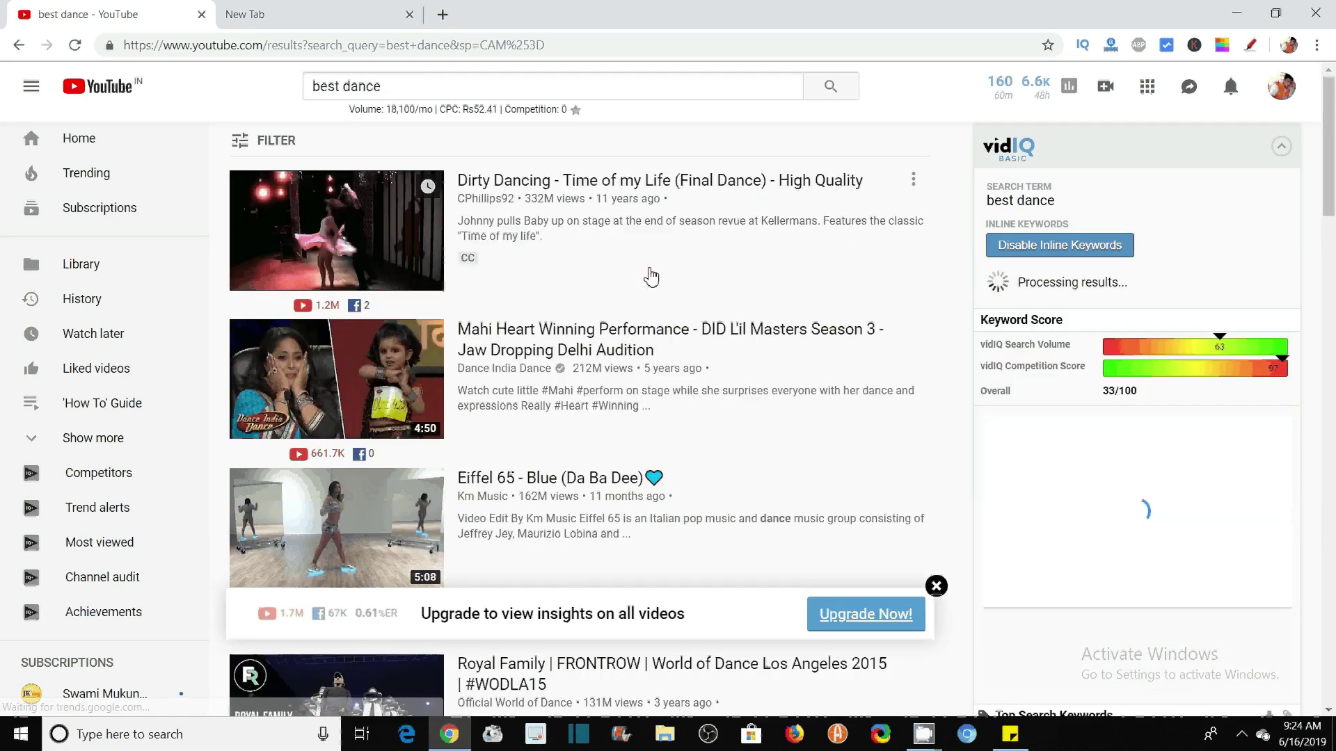
pyautogui.click(313, 87)
pyautogui.moveTo(579, 245)
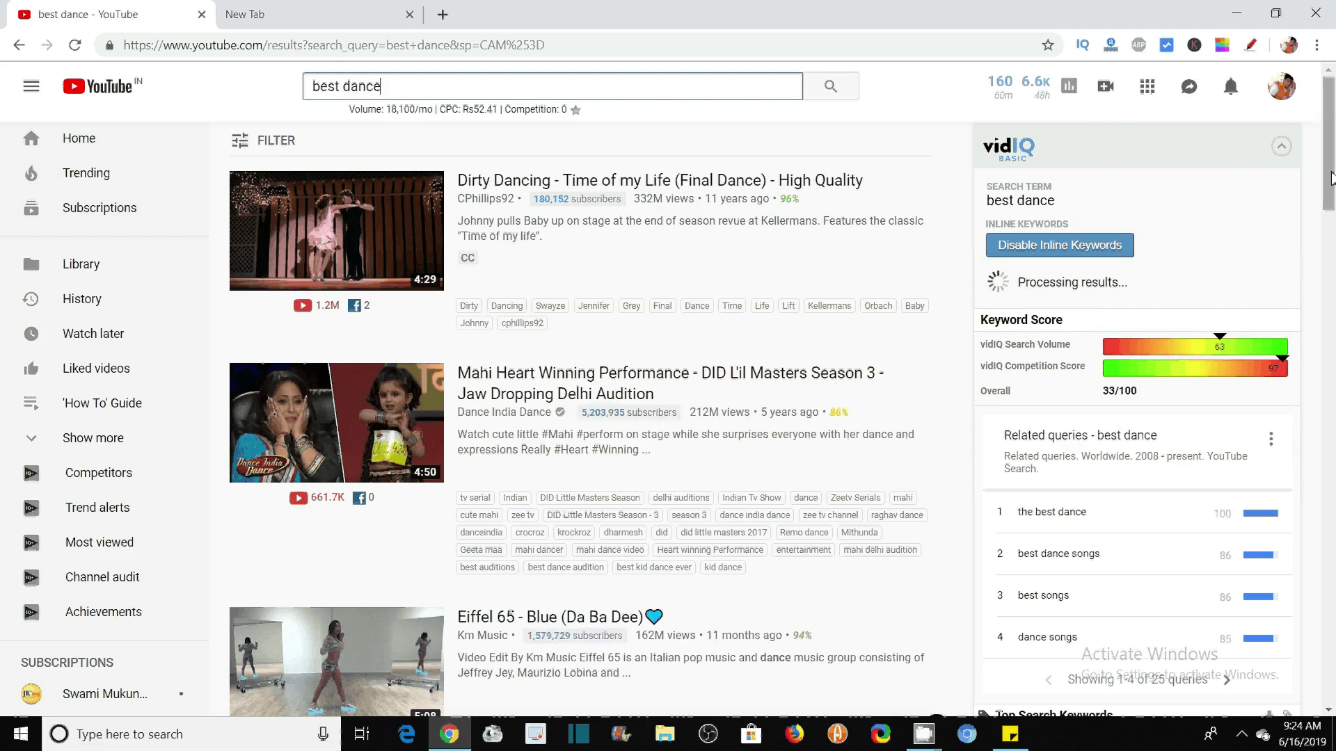
pyautogui.moveTo(689, 251)
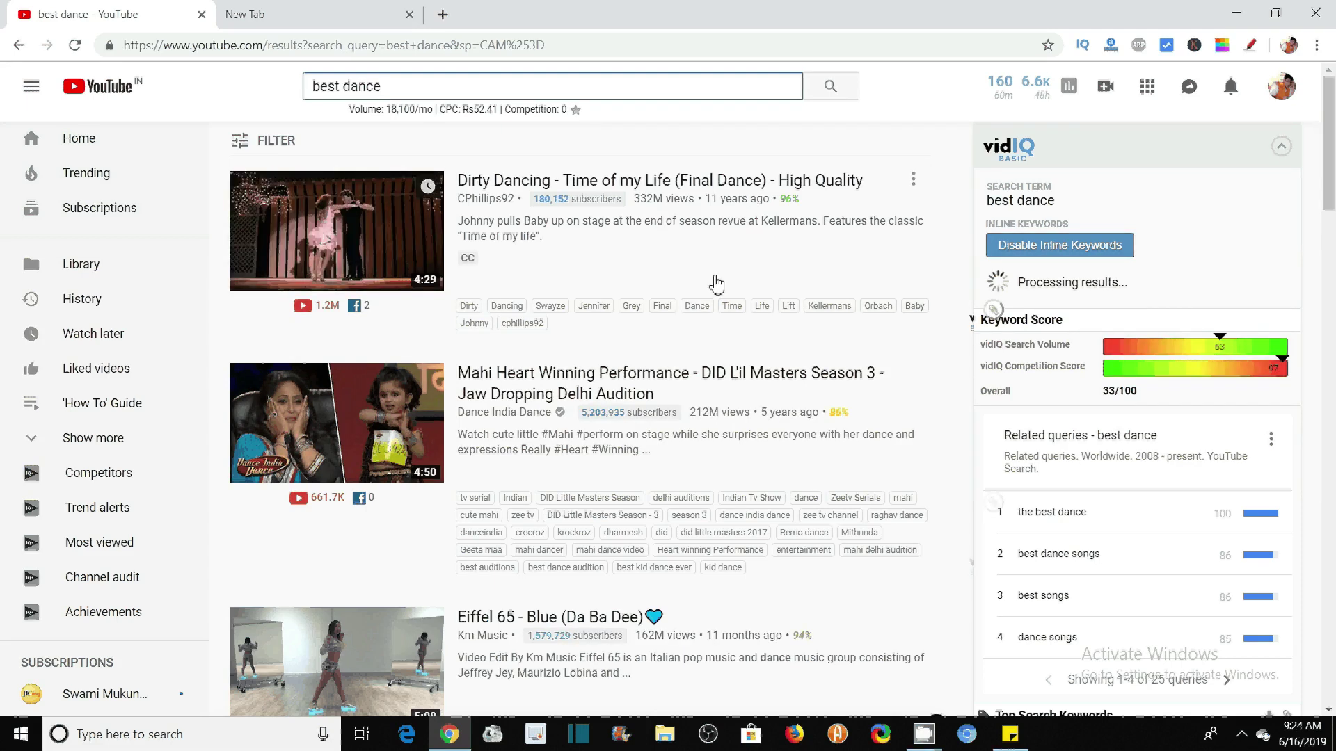
pyautogui.moveTo(1331, 164); pyautogui.dragTo(1333, 242)
pyautogui.scroll(2, 825, 309)
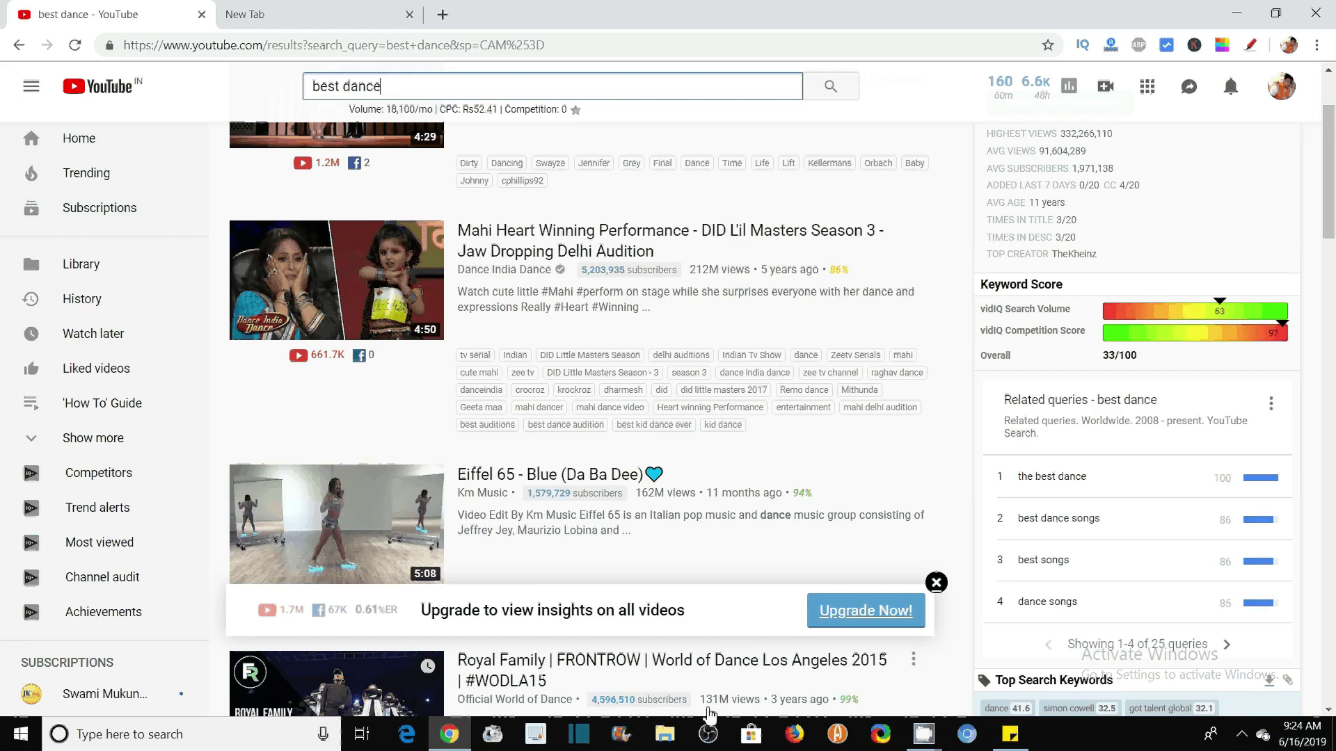
pyautogui.moveTo(1331, 145); pyautogui.dragTo(1331, 128)
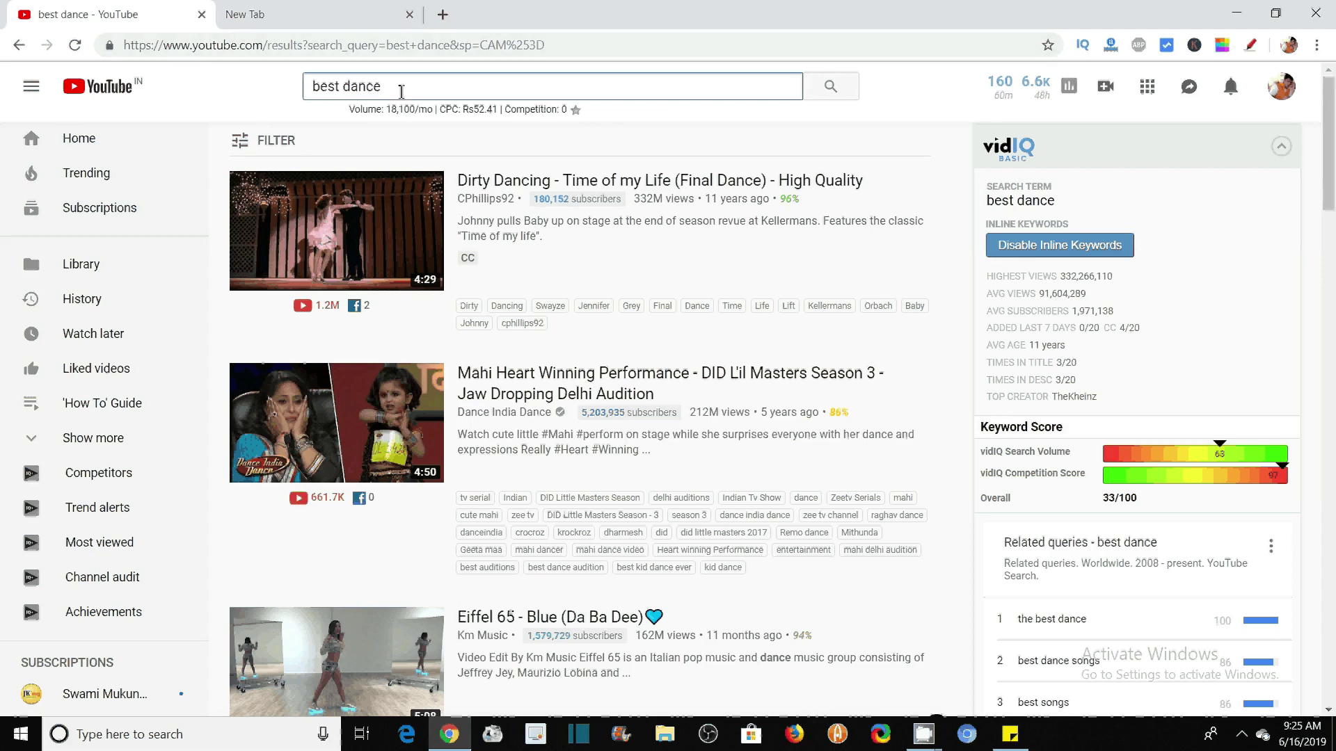
pyautogui.click(238, 146)
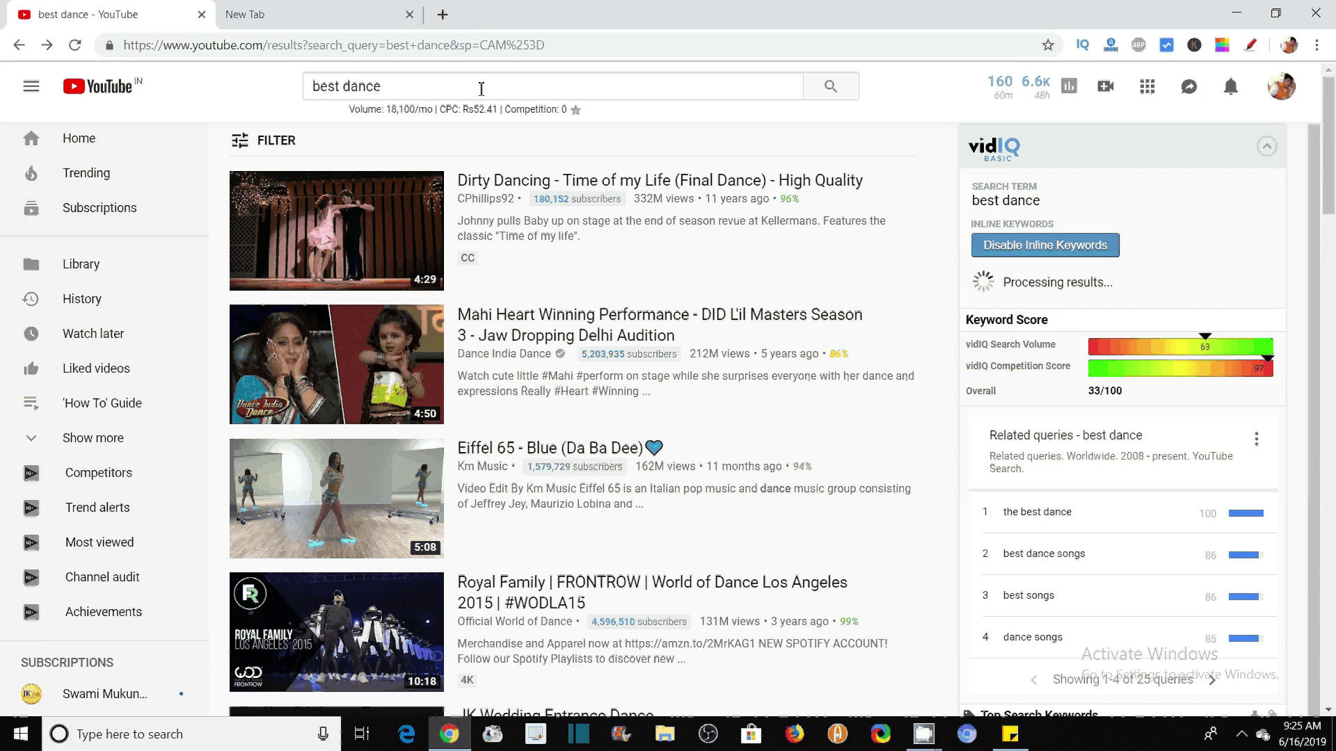
# Open and then collapse the filter panel over the view-count-sorted results.
pyautogui.click(247, 151)
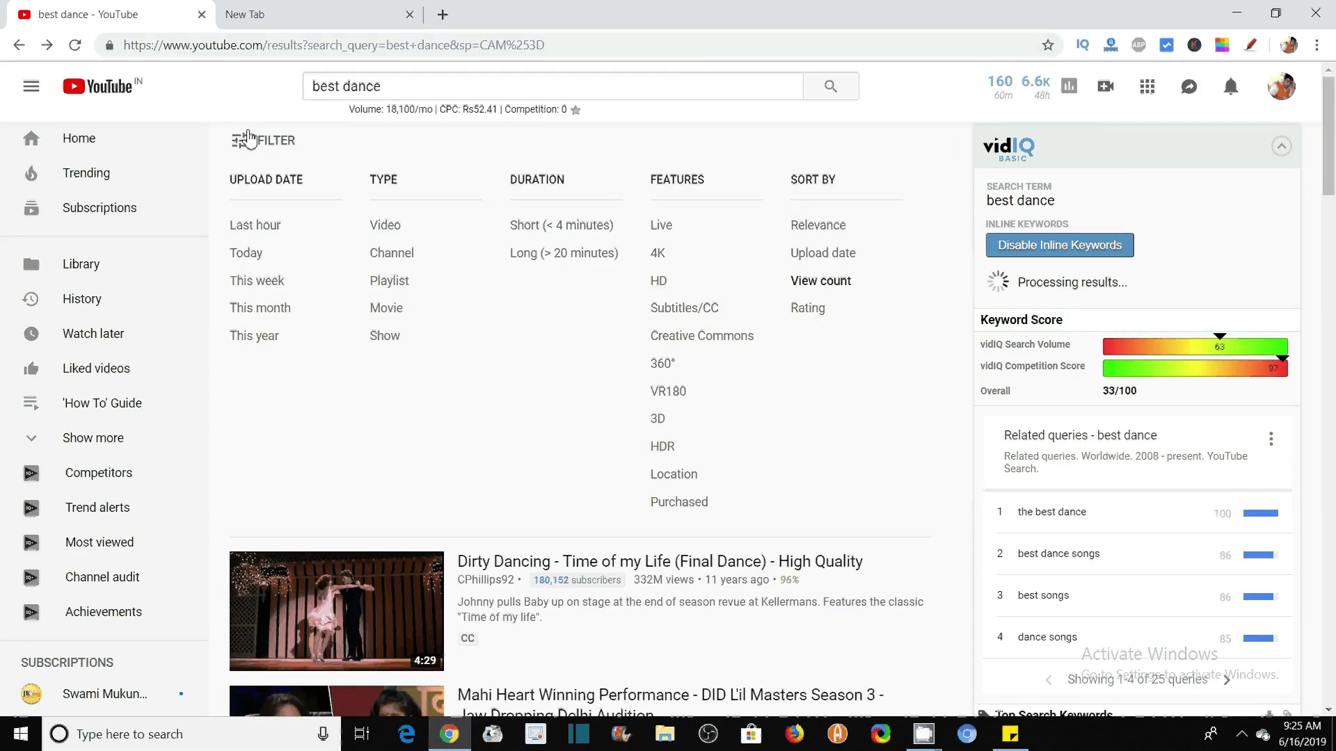
pyautogui.click(246, 140)
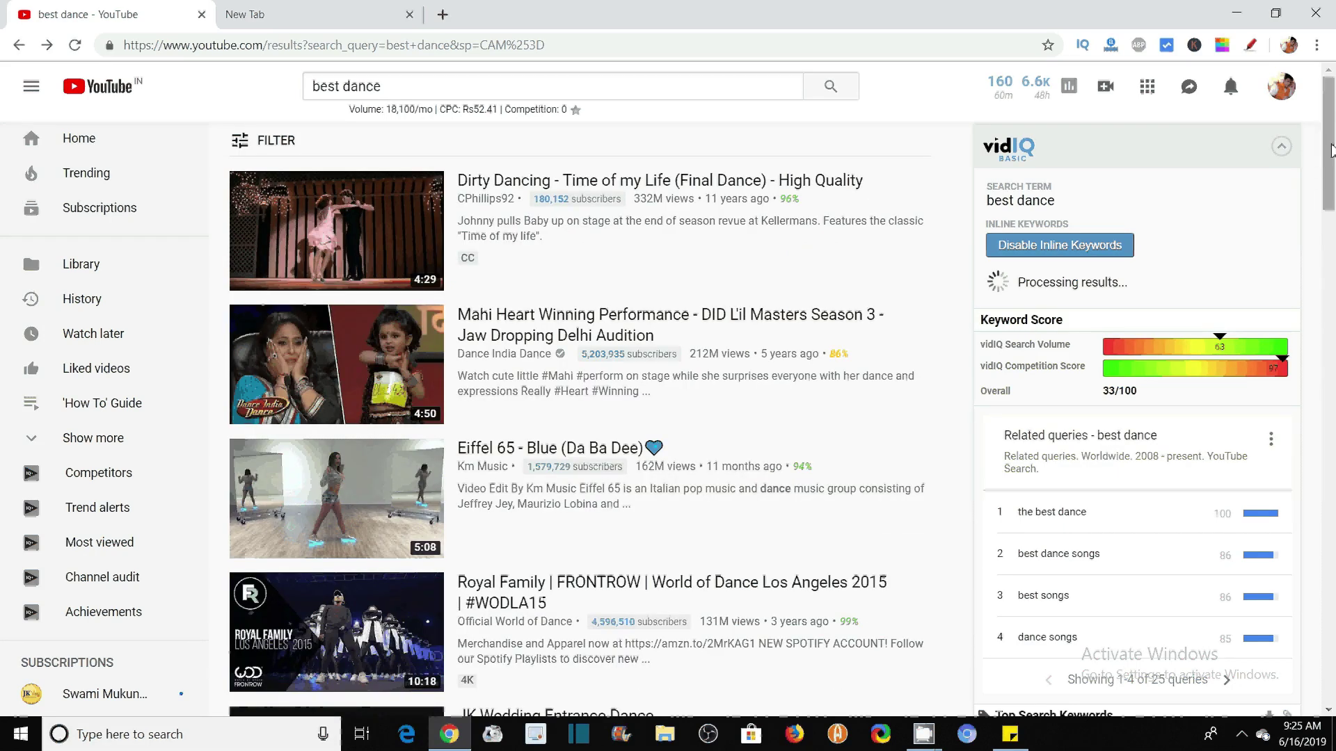
pyautogui.scroll(-3, 1331, 150)
pyautogui.scroll(3, 1332, 147)
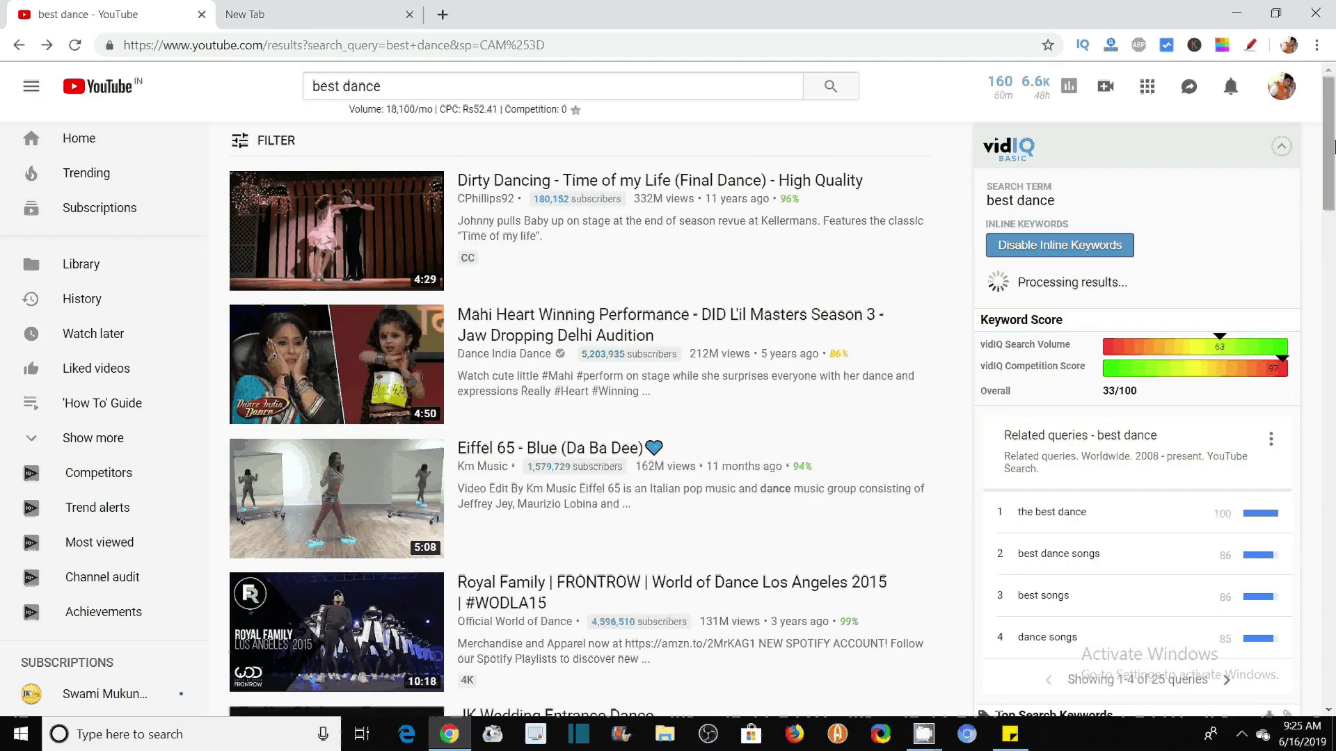